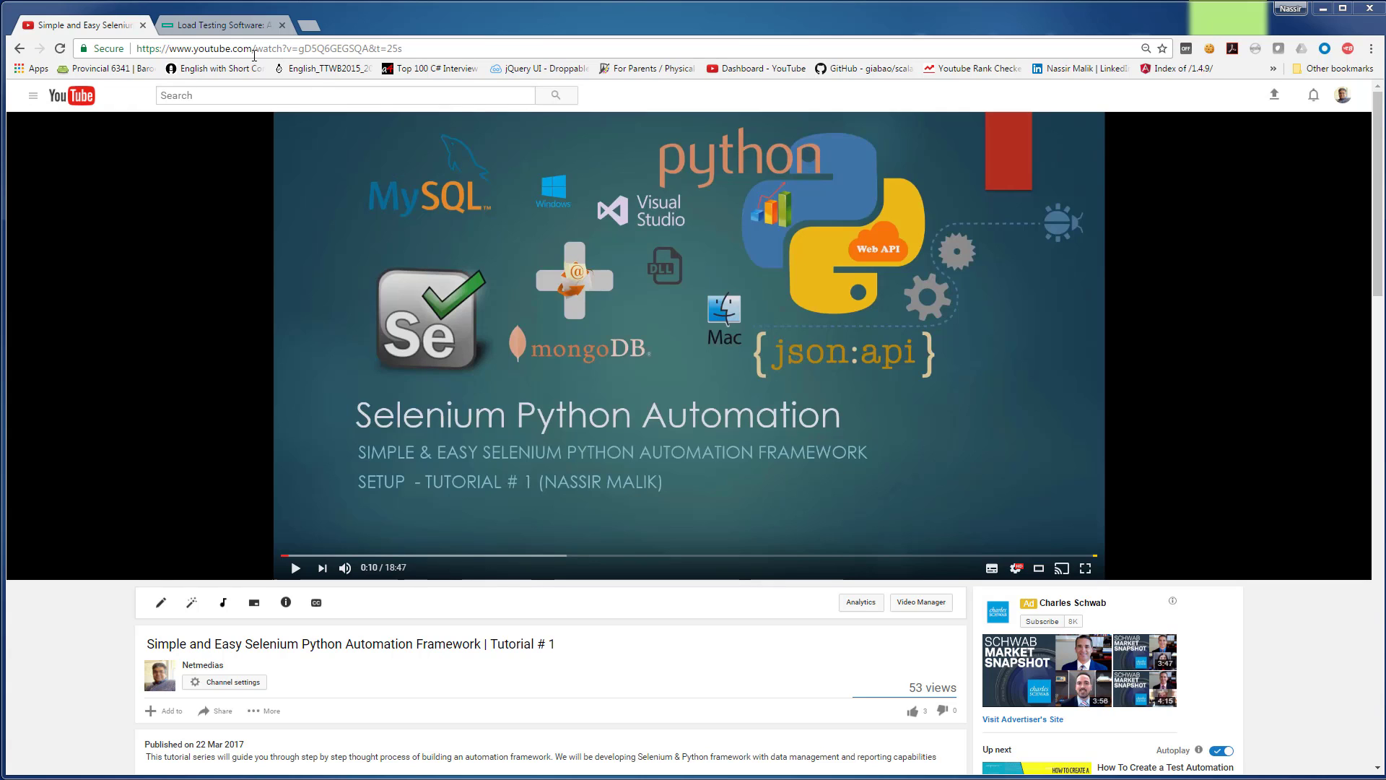
Step: From the HPE LoadRunner page, sign in to the account and download HP LoadRunner 12.53 Community Edition
left_click(219, 26)
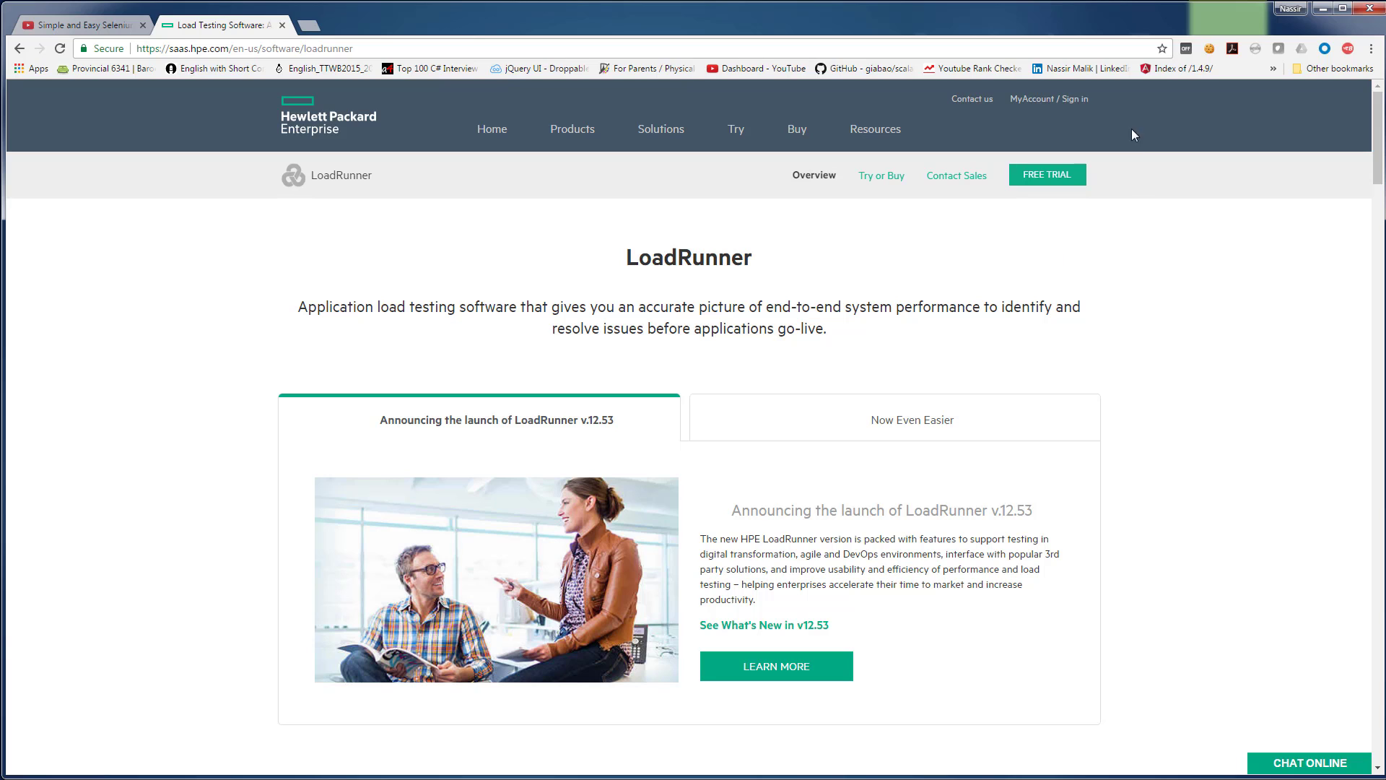
left_click(1077, 100)
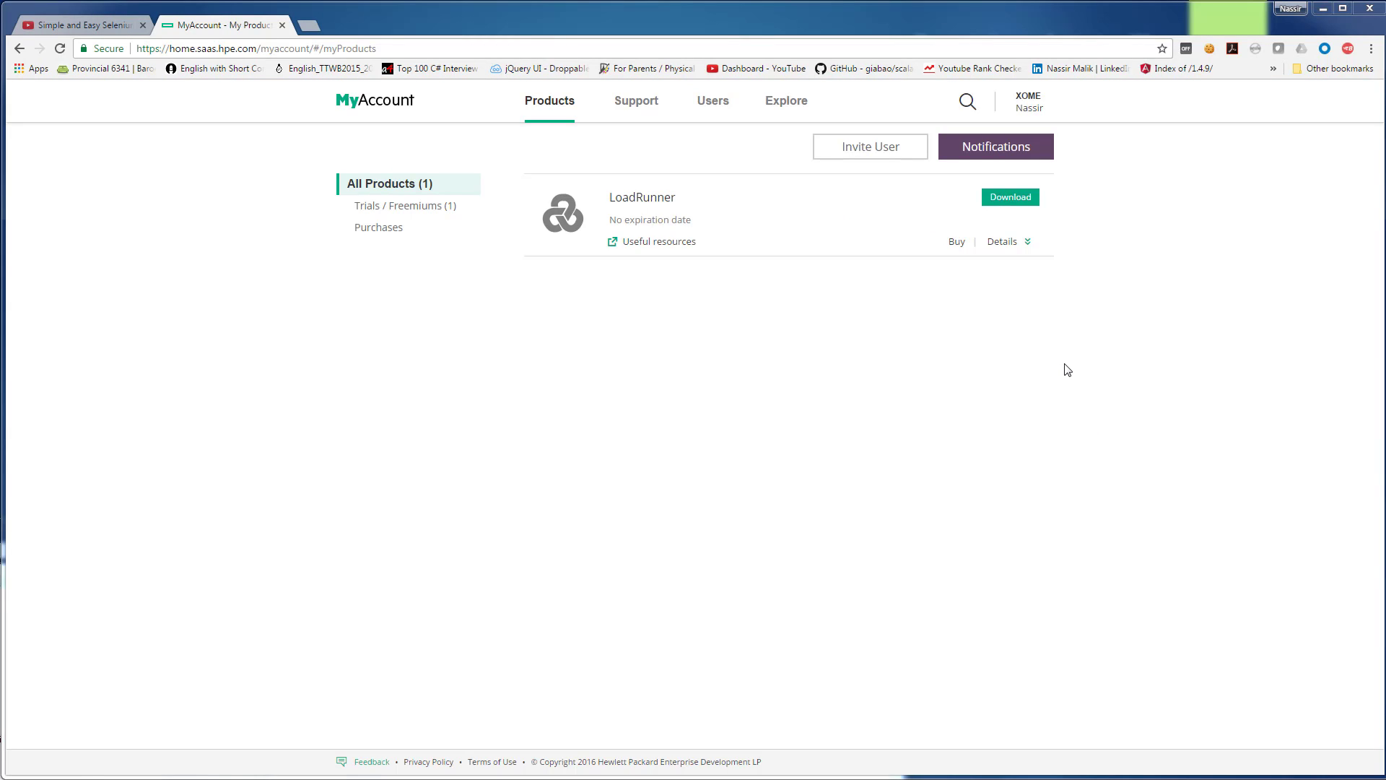
left_click(1011, 198)
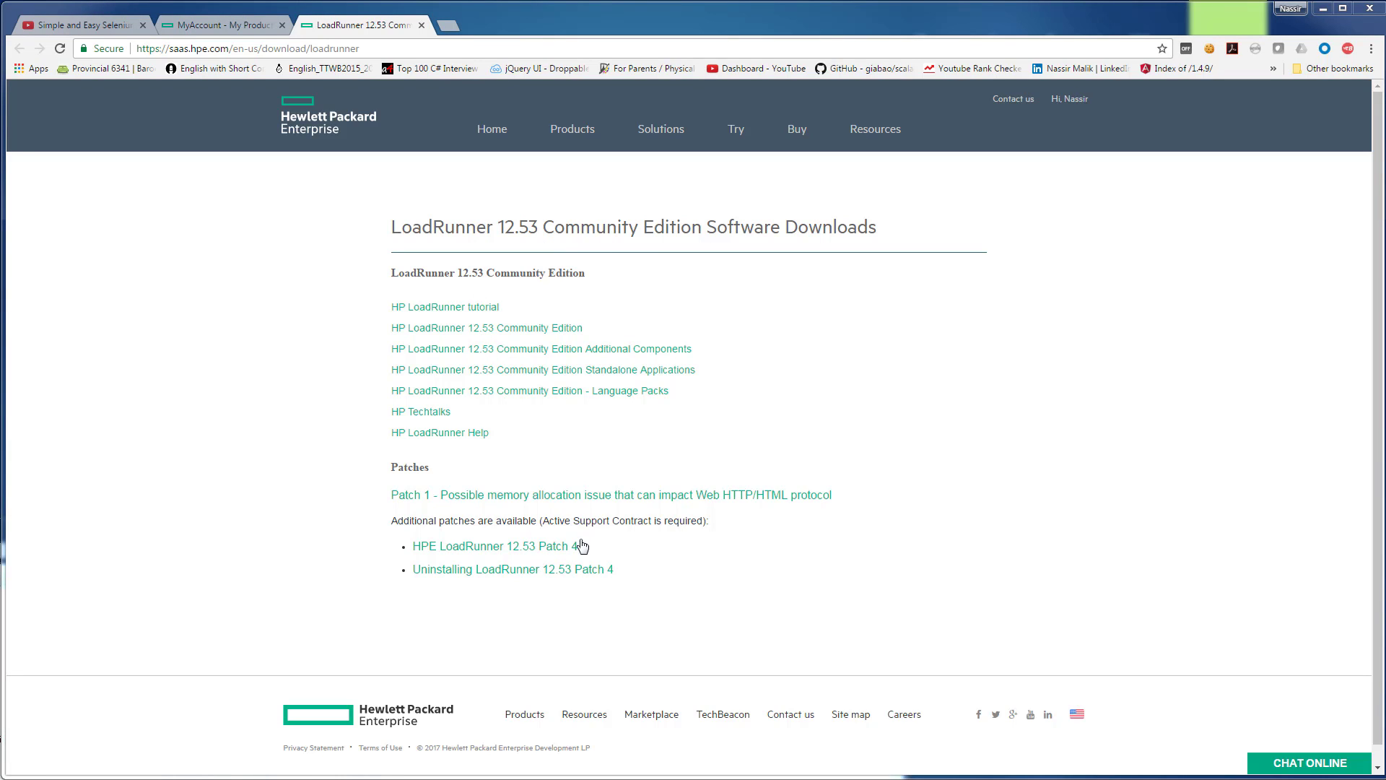
left_click(562, 331)
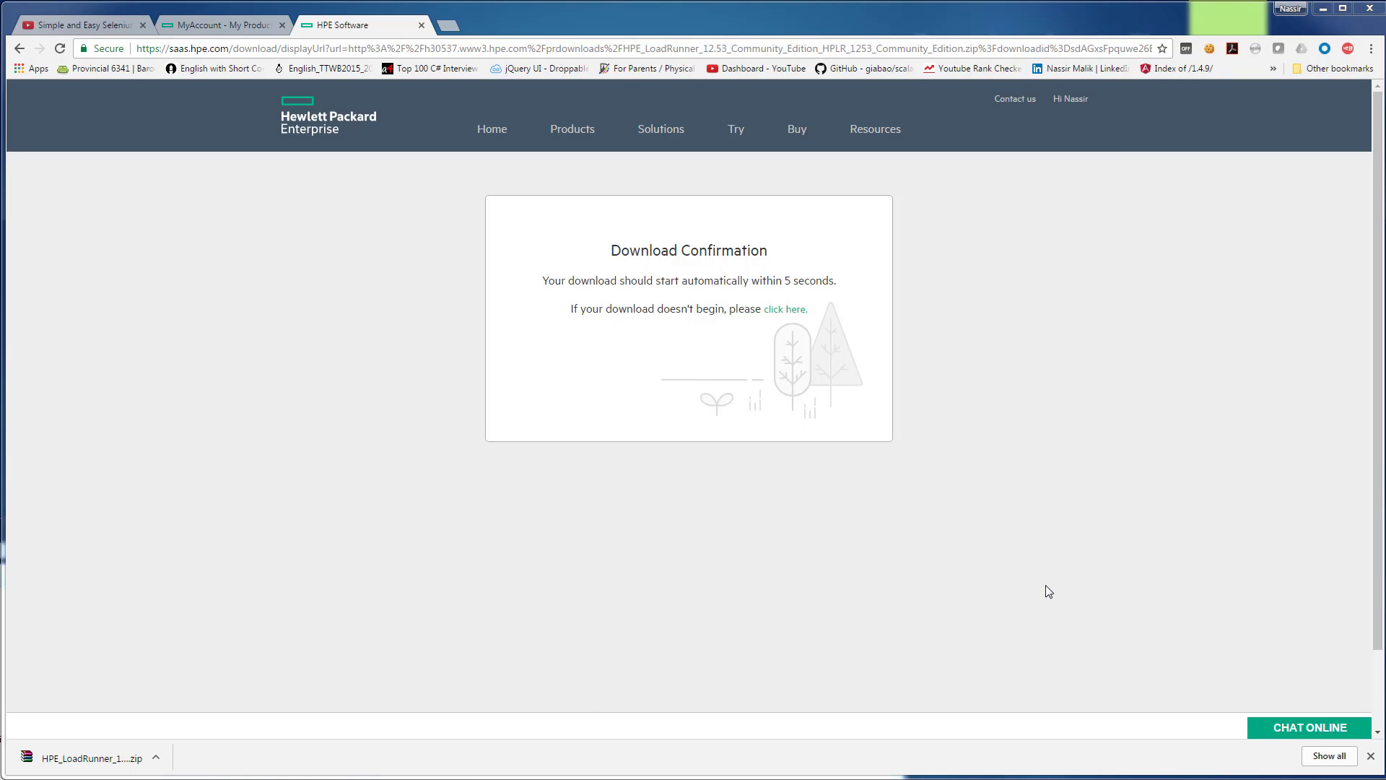
Step: Show the downloaded LoadRunner zip in its folder and extract it to HPE_LoadRunner_12.53_Community_Edition_HPLR_1253_Community_Edition
left_click(156, 758)
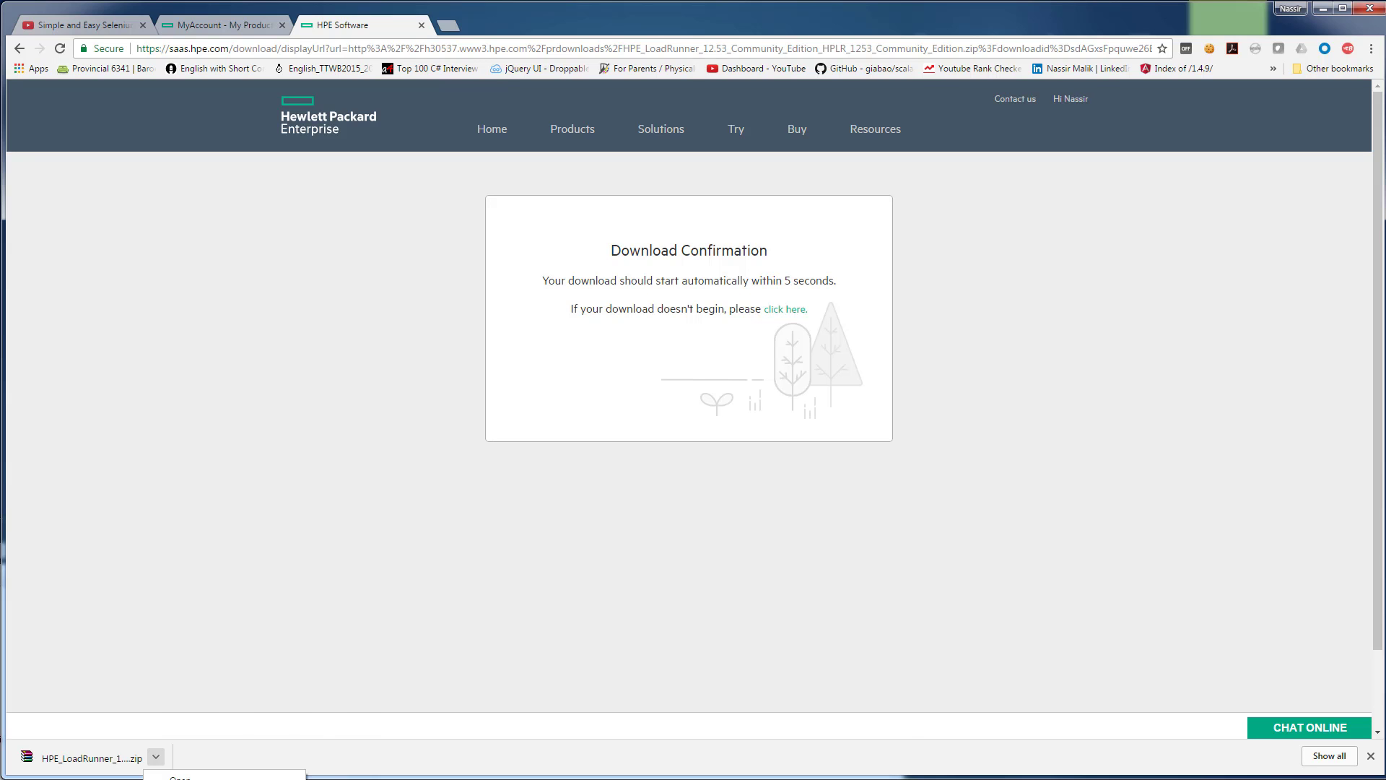
left_click(195, 779)
left_click_drag(571, 527, 1085, 108)
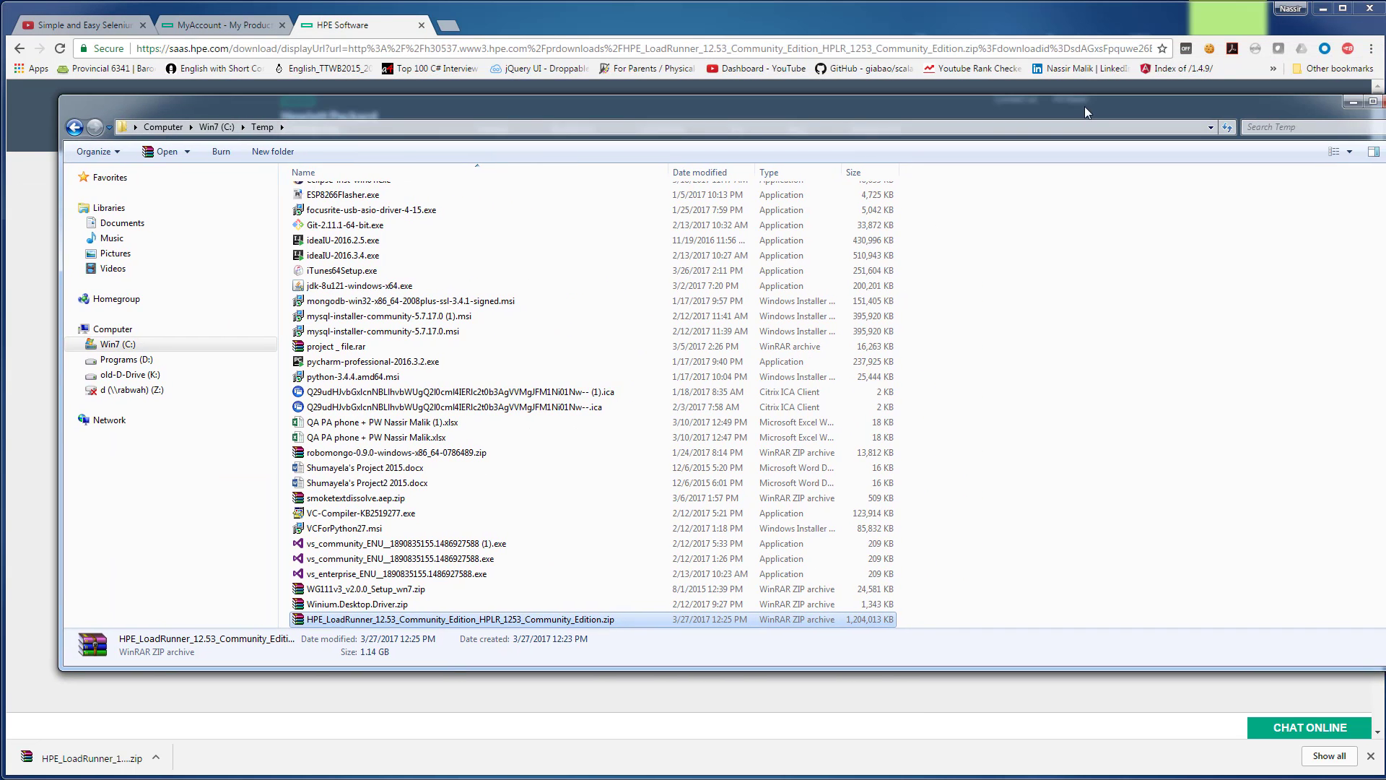
right_click(586, 621)
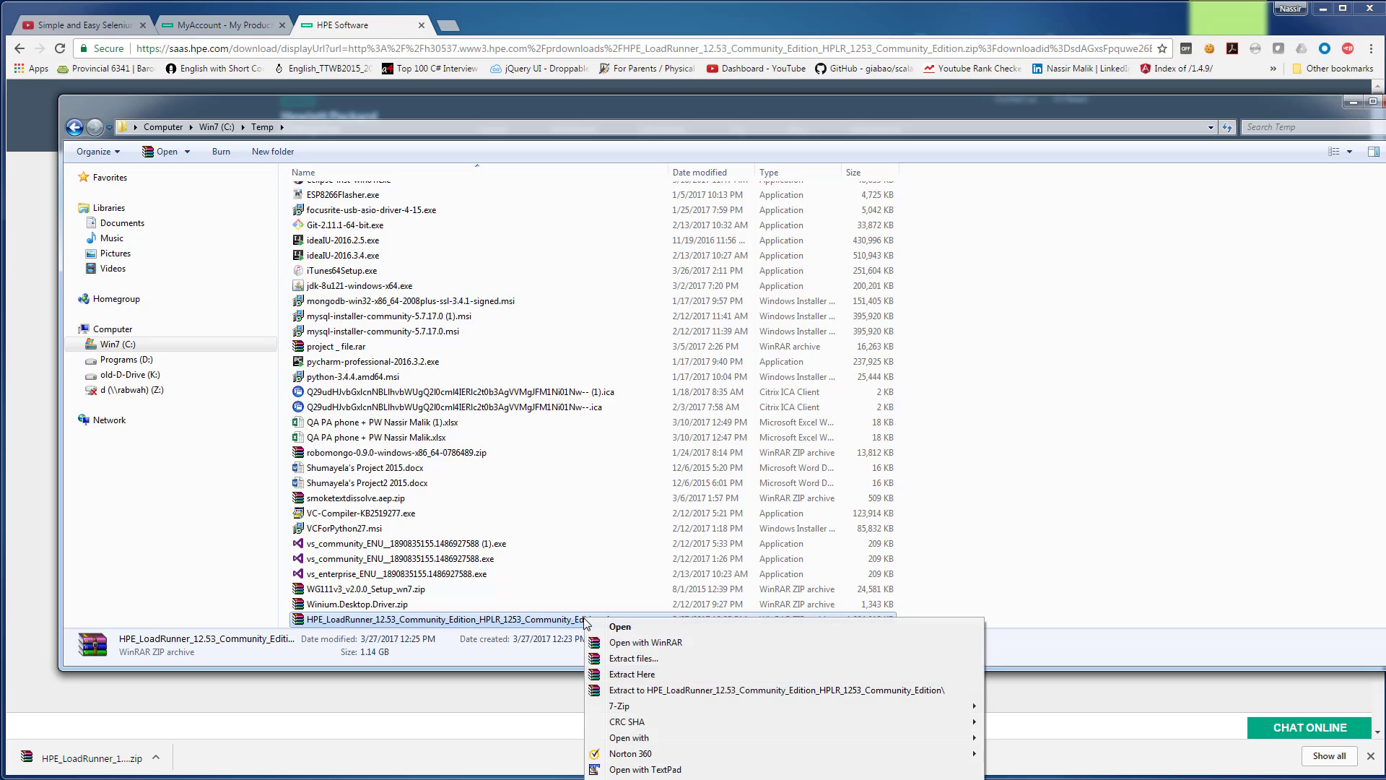
left_click(827, 690)
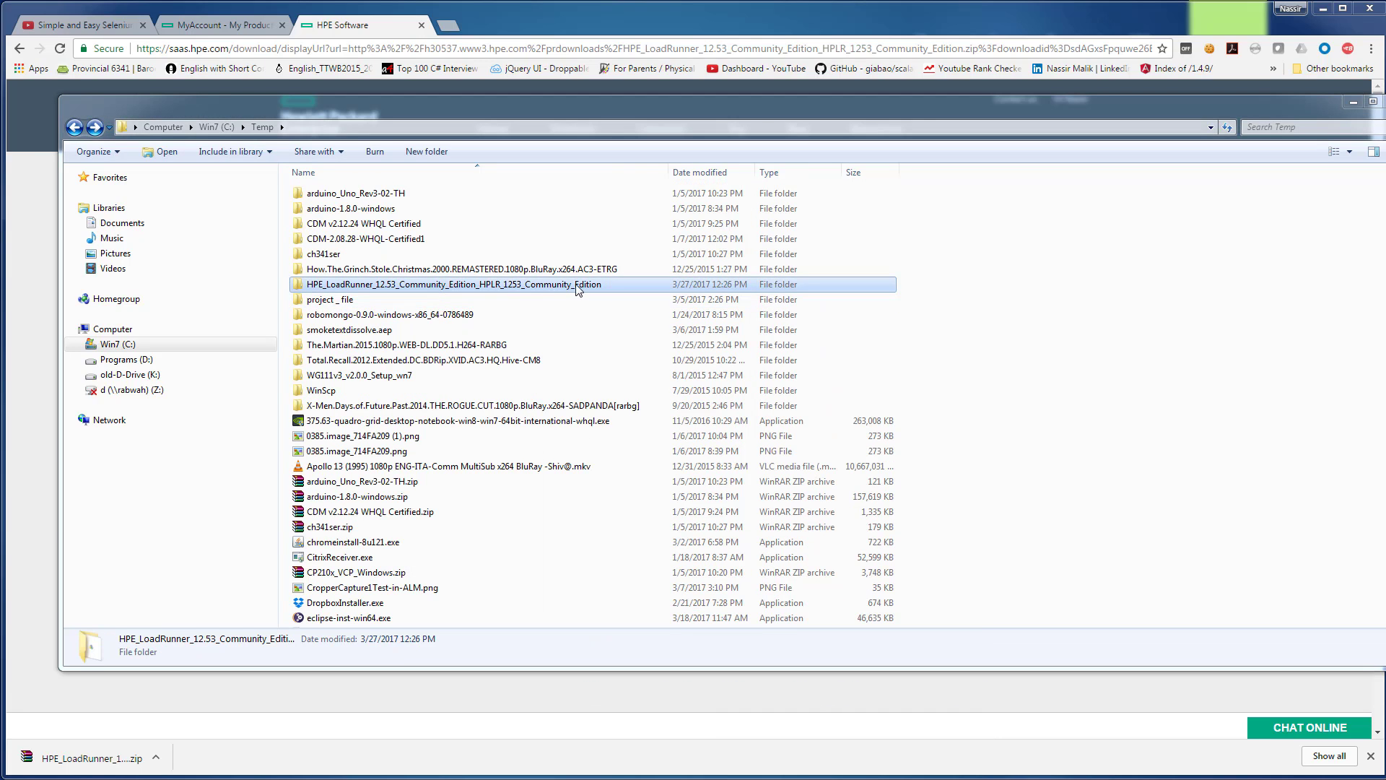
Step: Run HP LoadRunner 12.53 Community Edition.exe from the extracted folder and allow it to make changes to the computer
double_click(576, 289)
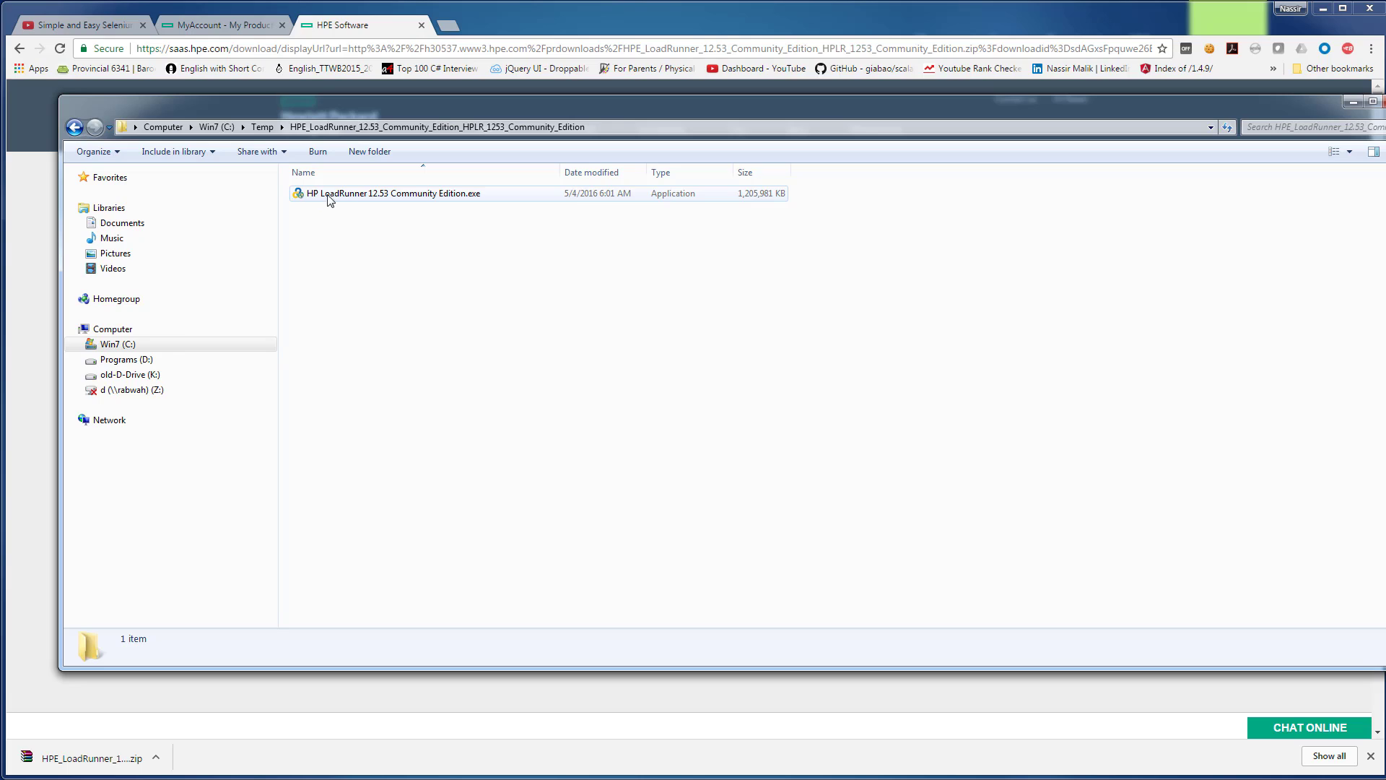
left_click(458, 199)
double_click(458, 199)
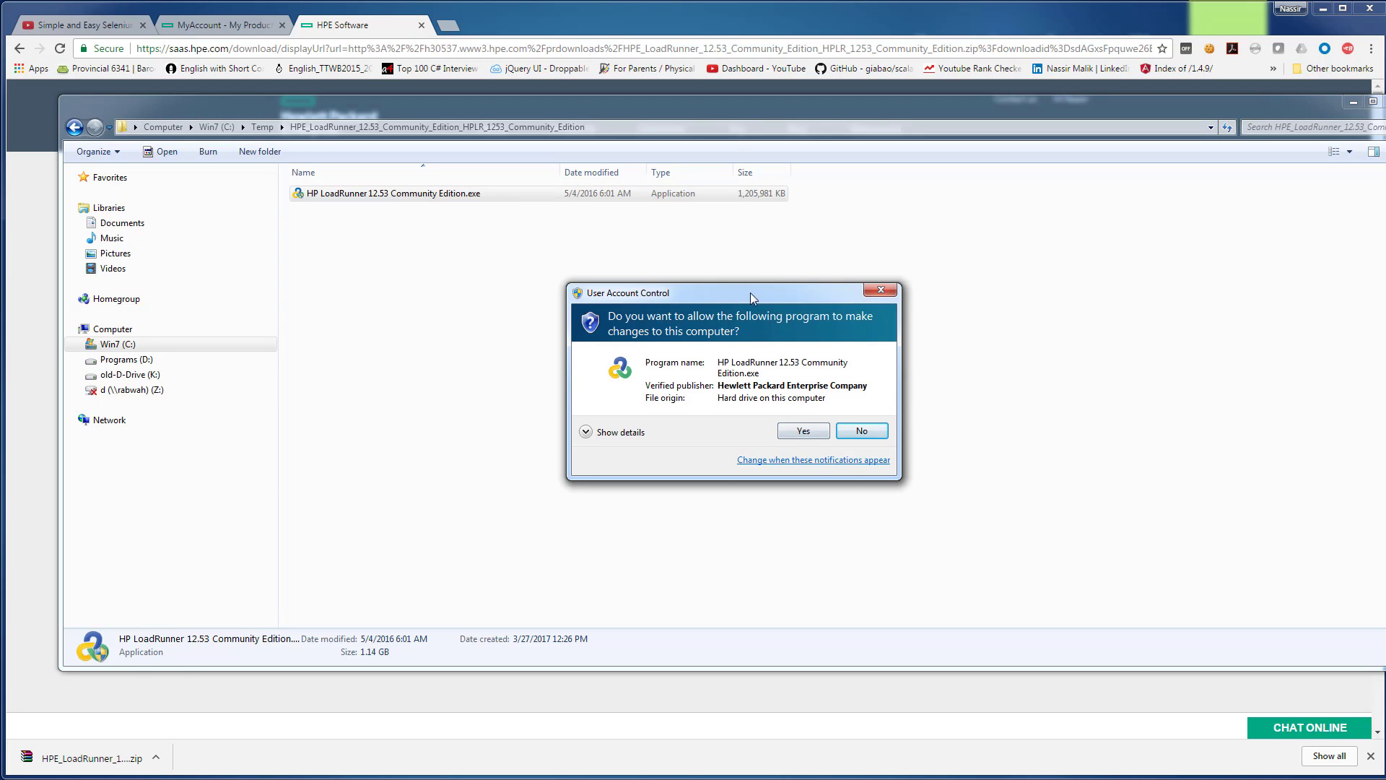
left_click_drag(750, 292, 591, 241)
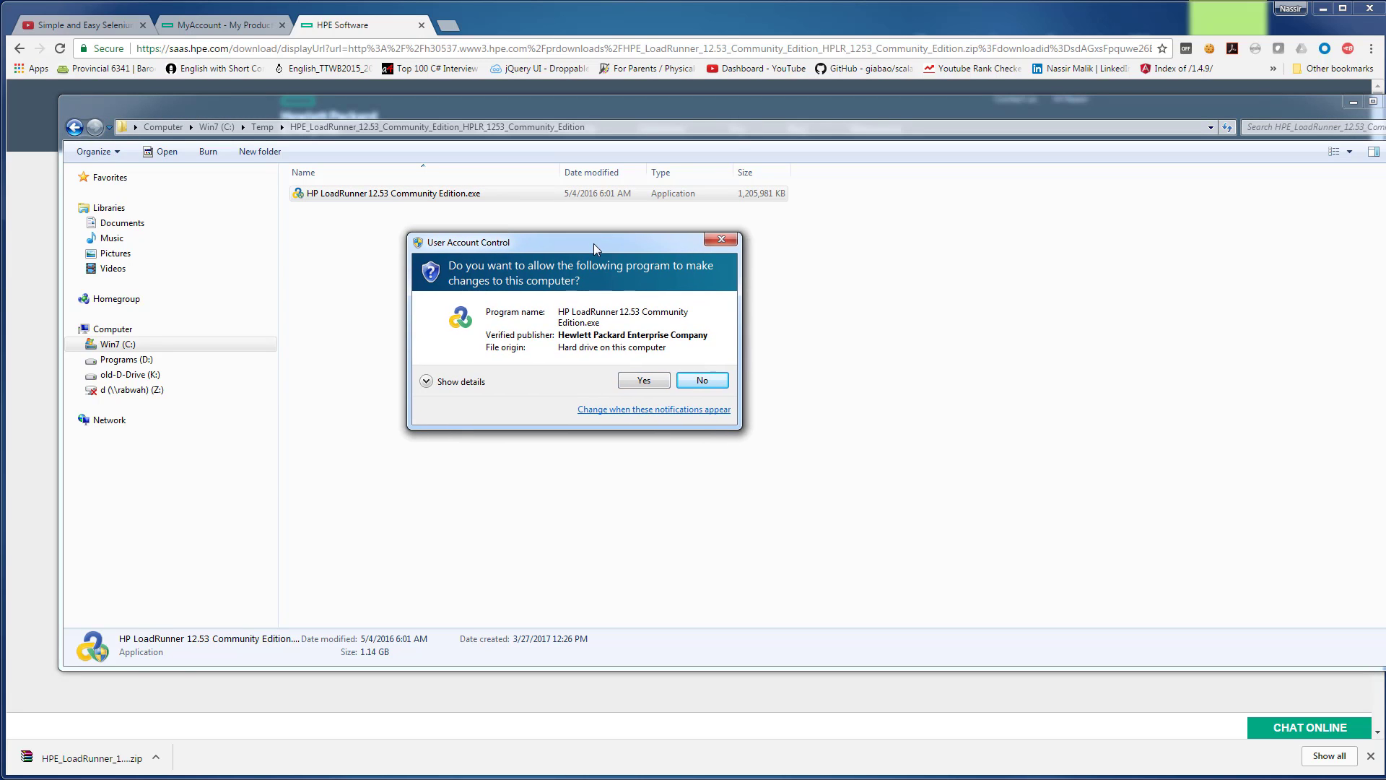
left_click(643, 383)
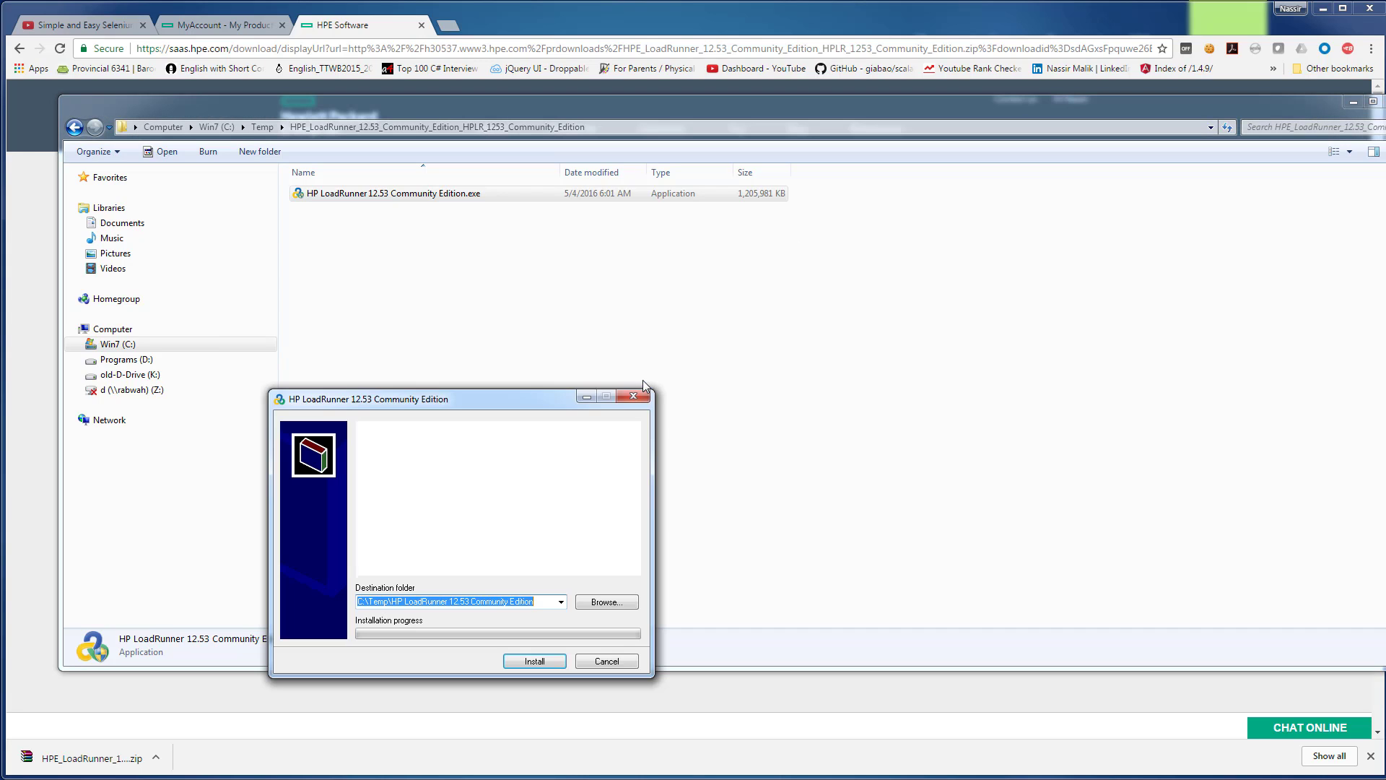
Step: Change the destination folder's drive to D and start unpacking the LoadRunner installation files
left_click_drag(544, 402, 631, 277)
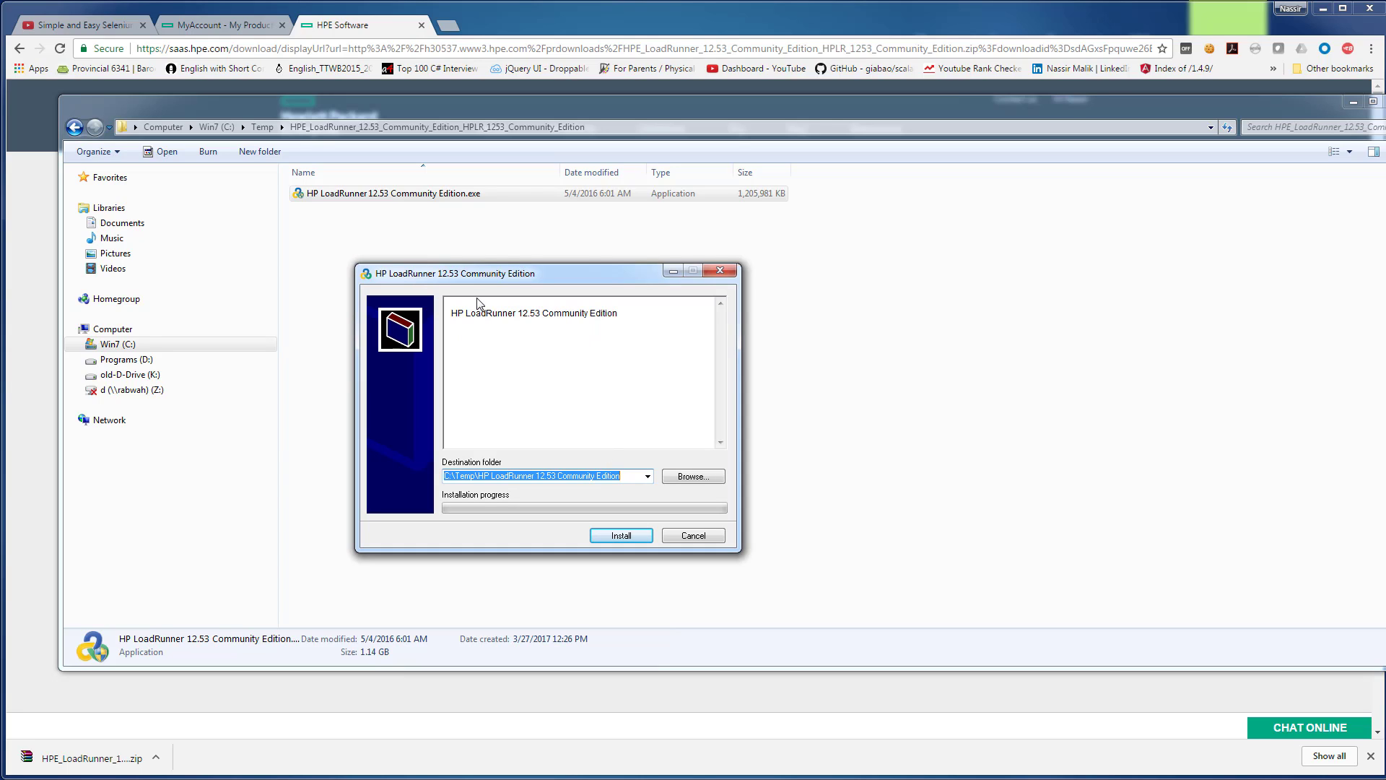
left_click(458, 477)
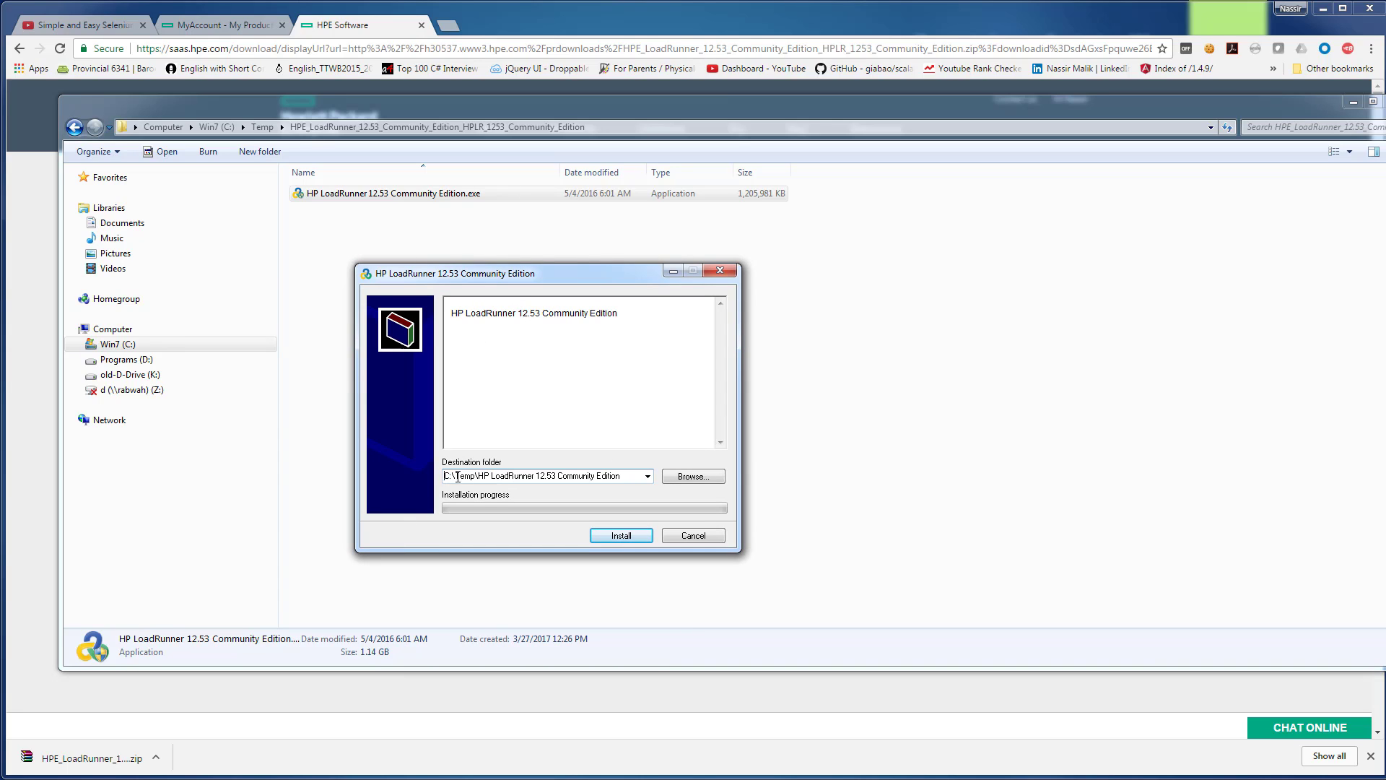
left_click_drag(559, 477, 418, 469)
left_click(448, 475)
left_click_drag(448, 475, 443, 475)
type("d")
left_click(625, 536)
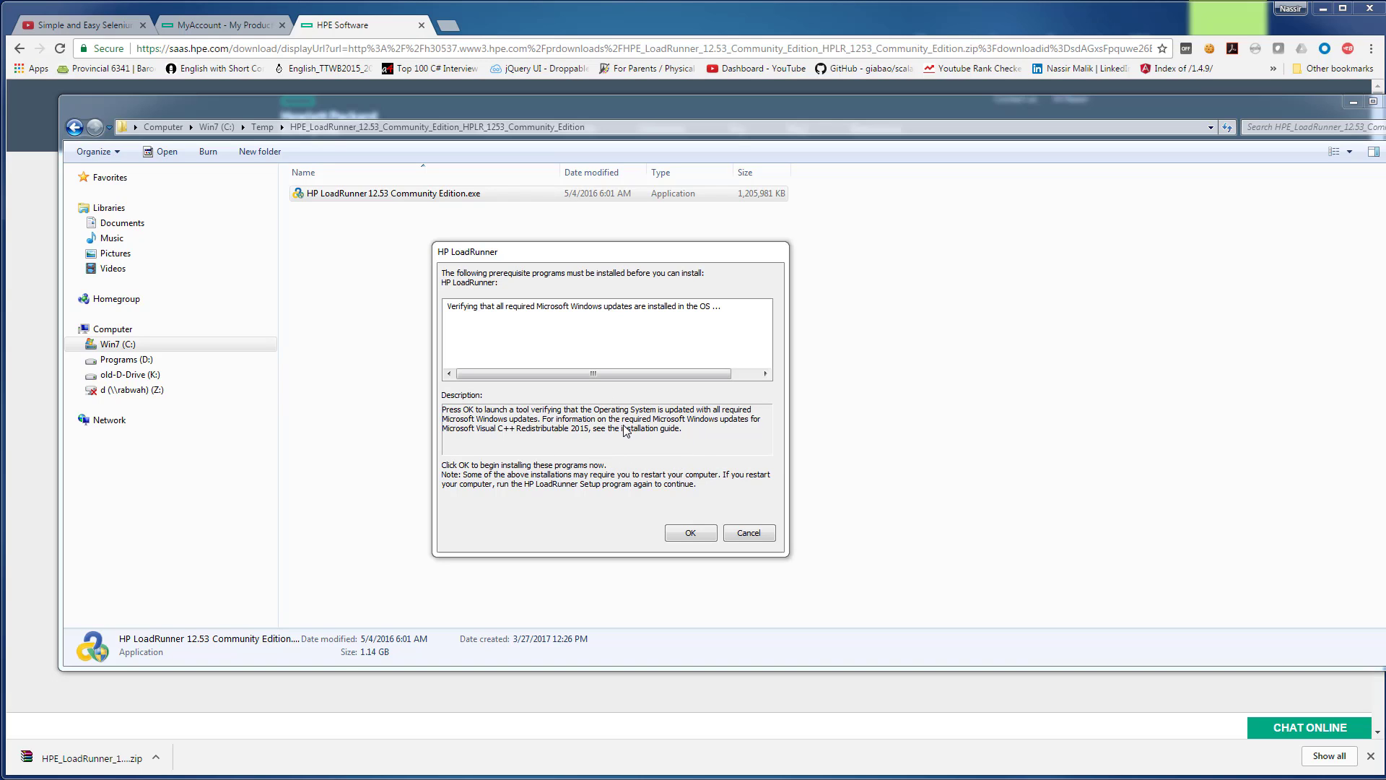
Step: Install the prerequisite programs, accept the license agreement and install HP LoadRunner with the default path and options
left_click(690, 533)
left_click(715, 537)
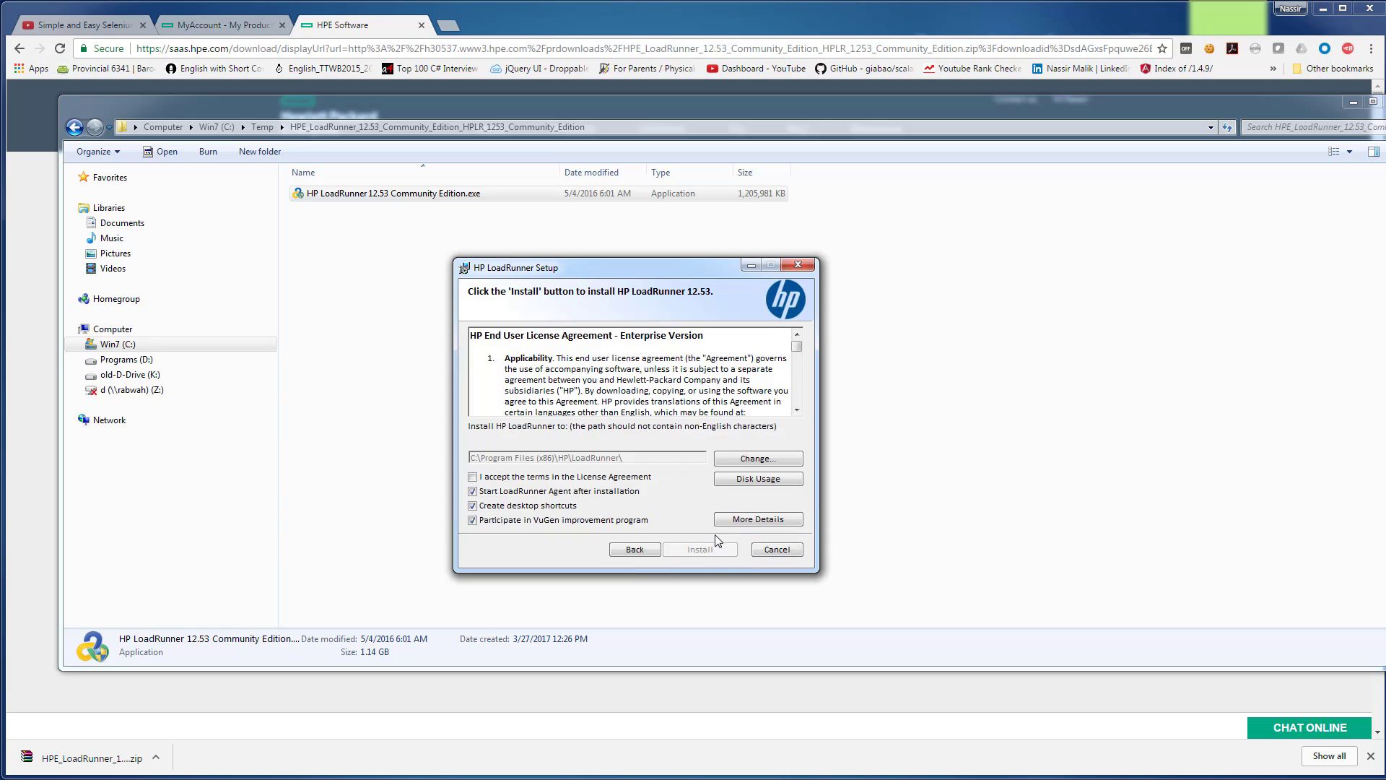
left_click(509, 479)
left_click(708, 548)
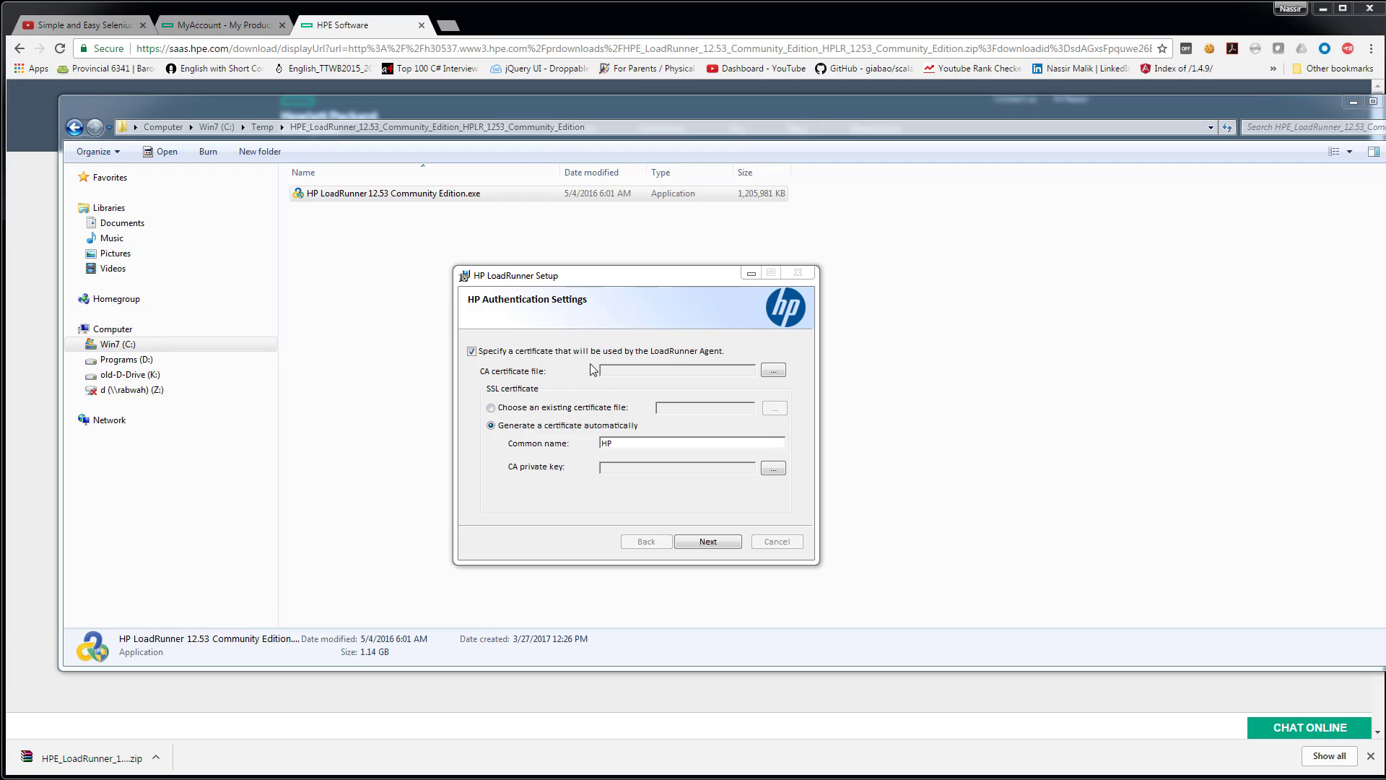
Step: Turn off the LoadRunner Agent certificate and finish the setup with HP Network Virtualization in Typical mode
left_click(472, 351)
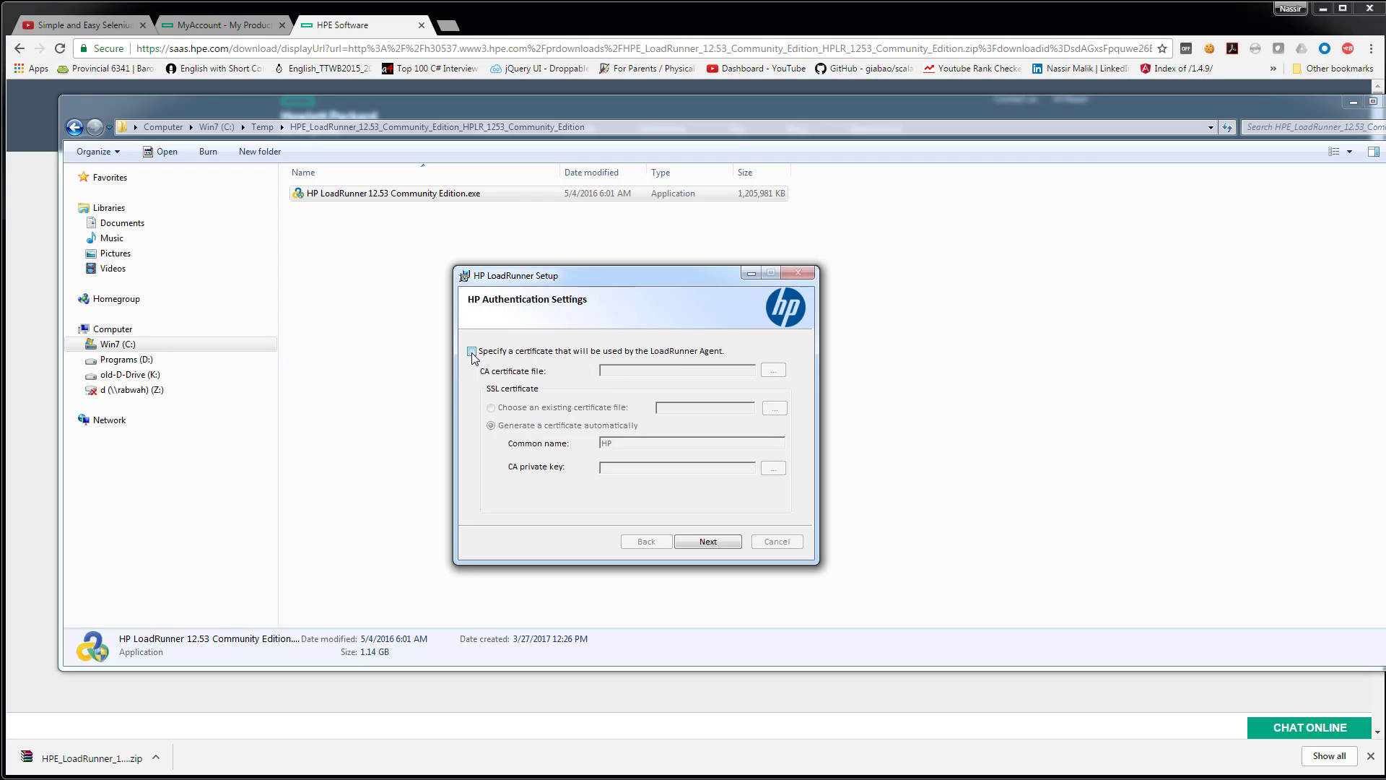
left_click(718, 543)
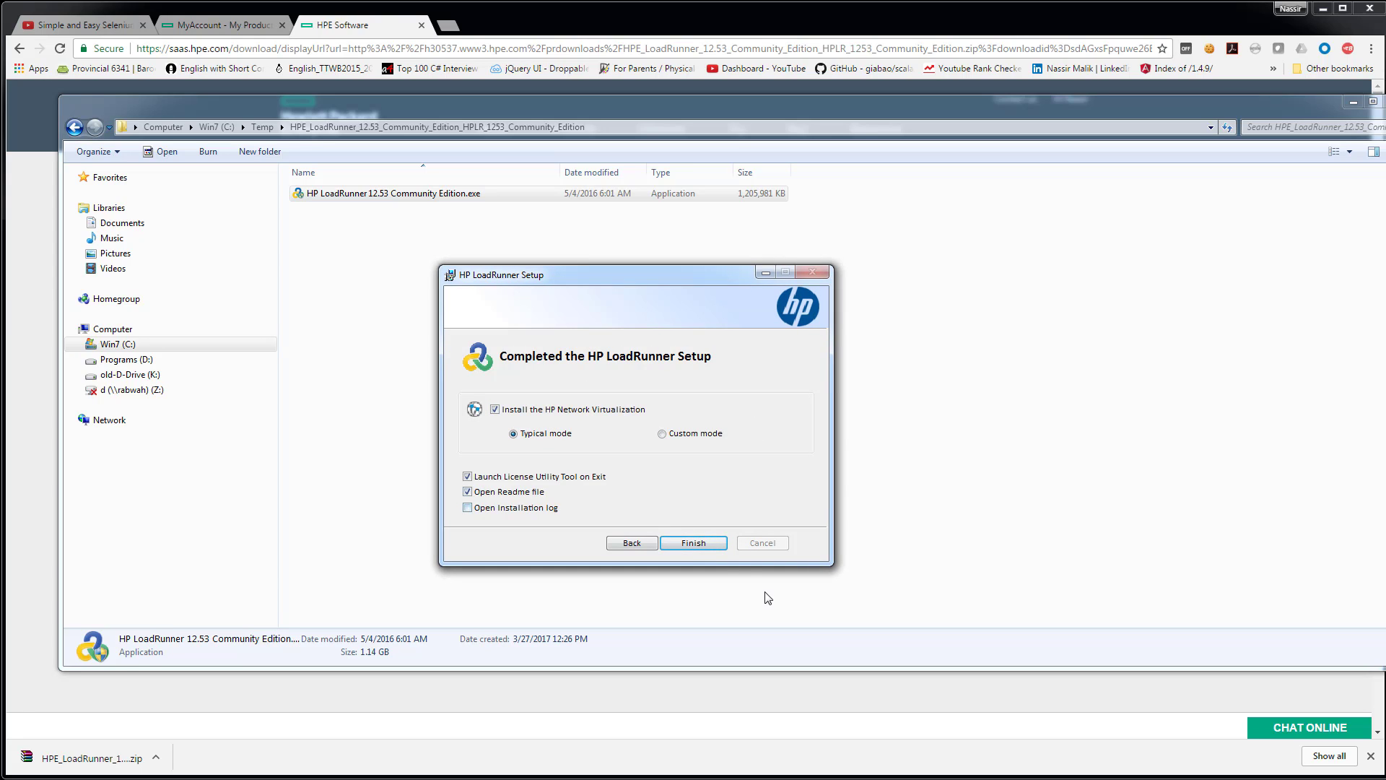
left_click(697, 542)
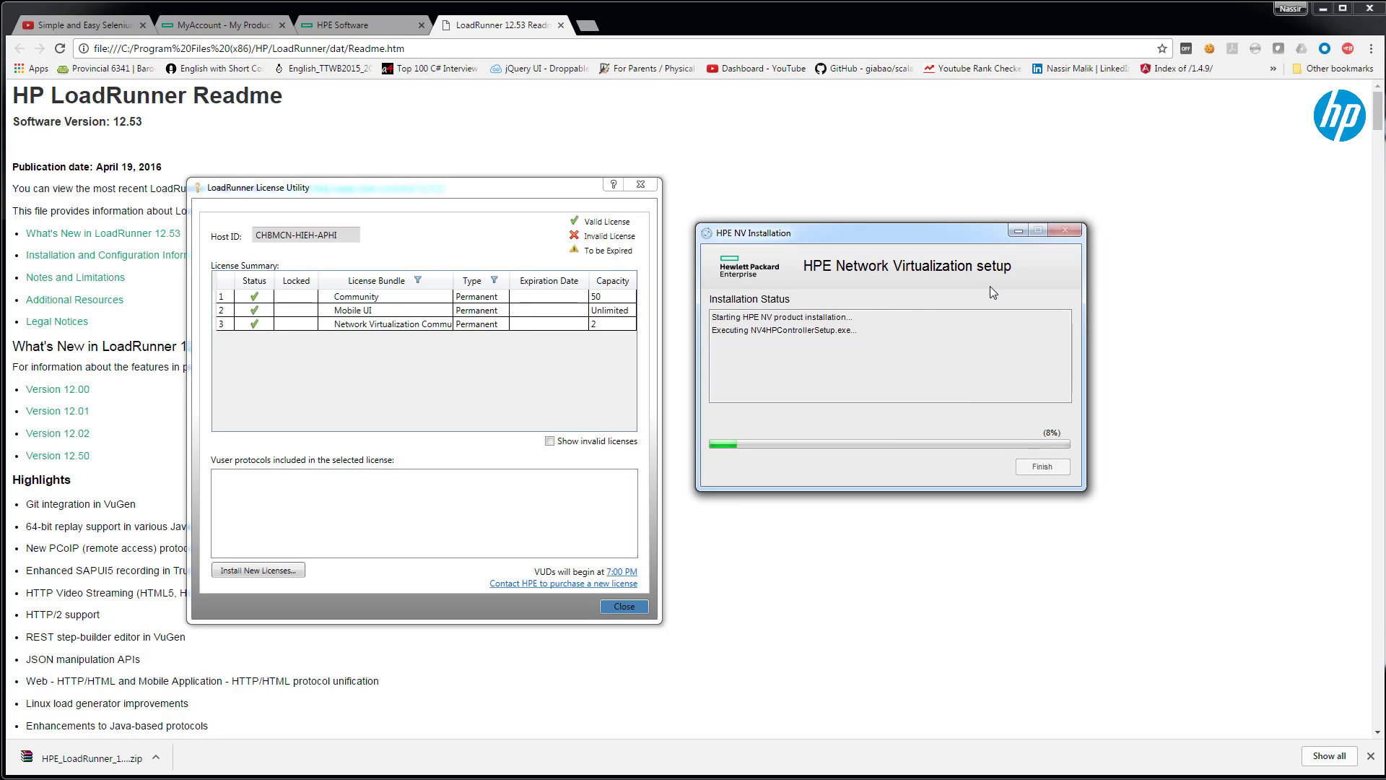
Step: Examine the options for installing new licenses and the Host ID in the LoadRunner License Utility
left_click_drag(526, 189, 538, 188)
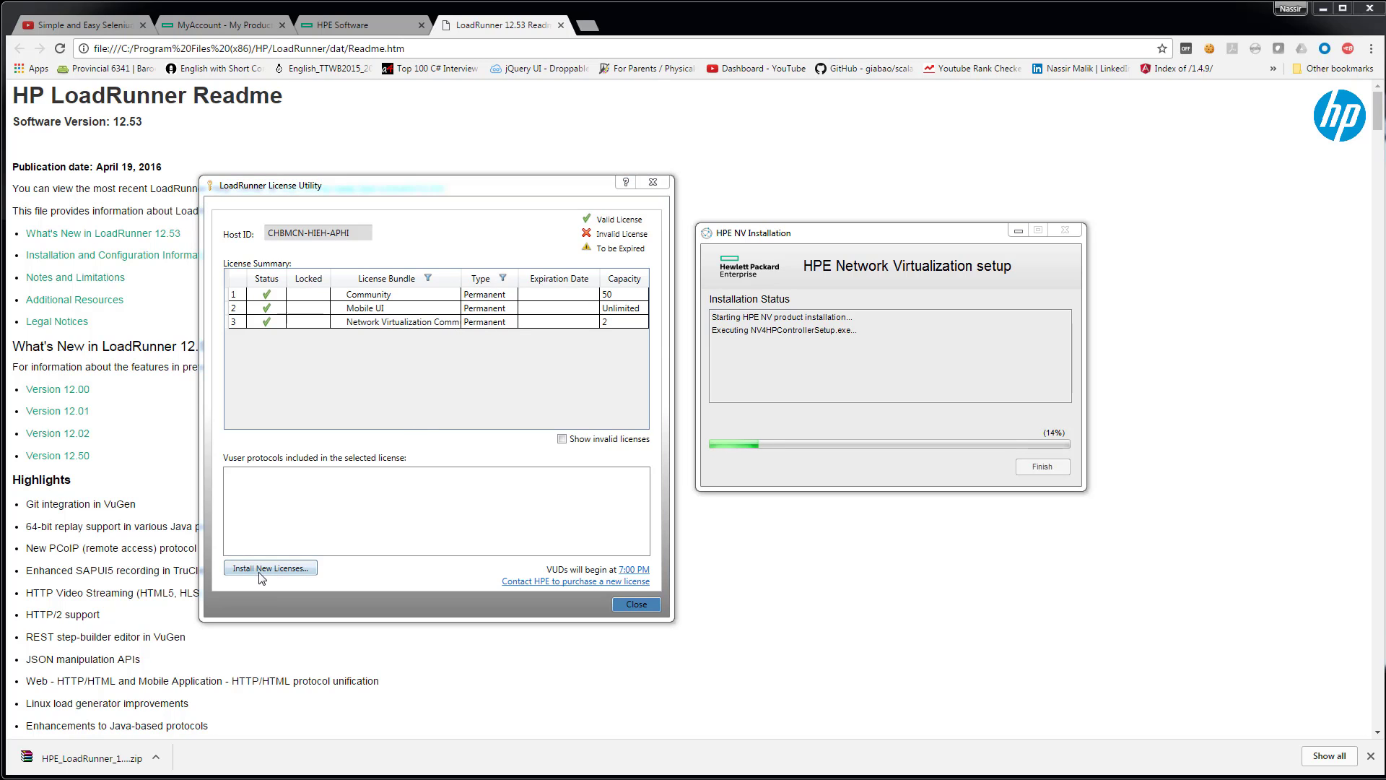
left_click(292, 567)
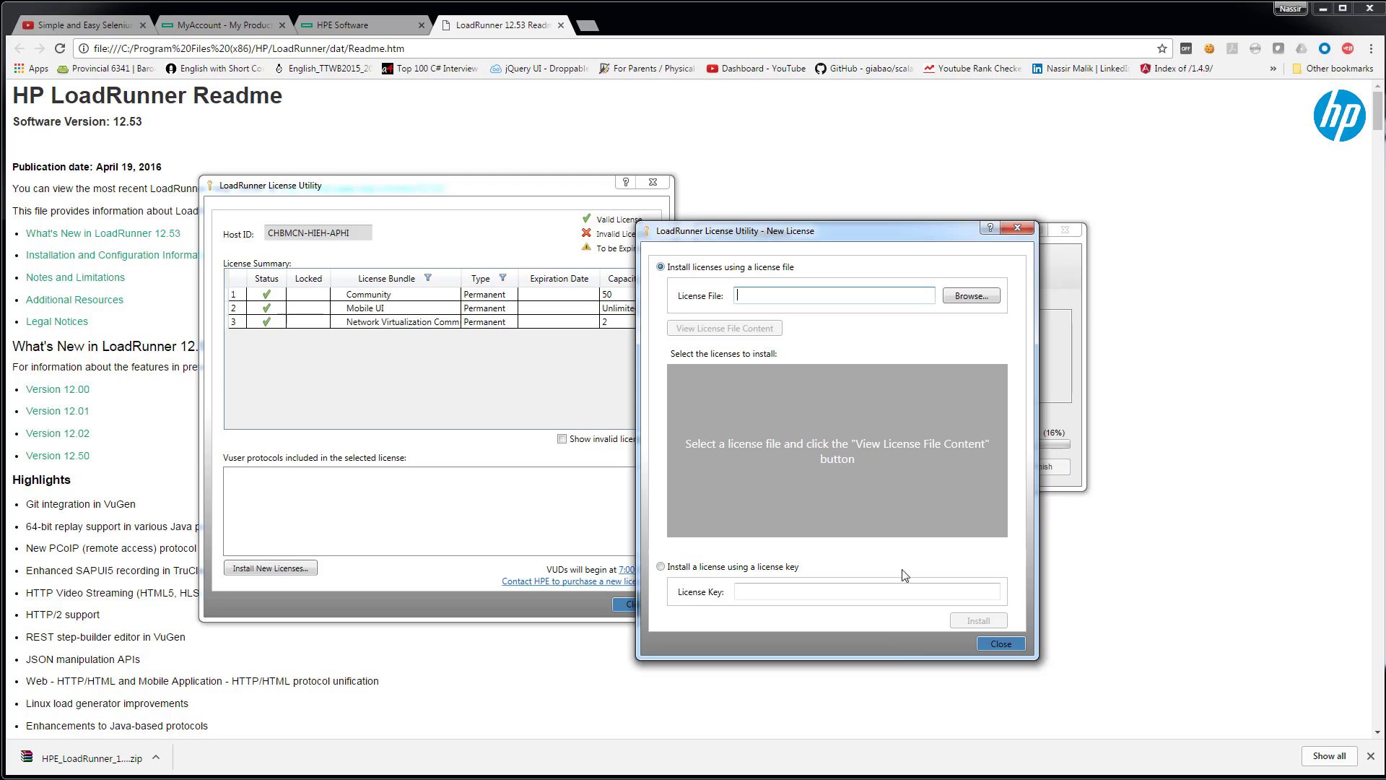
left_click(1001, 643)
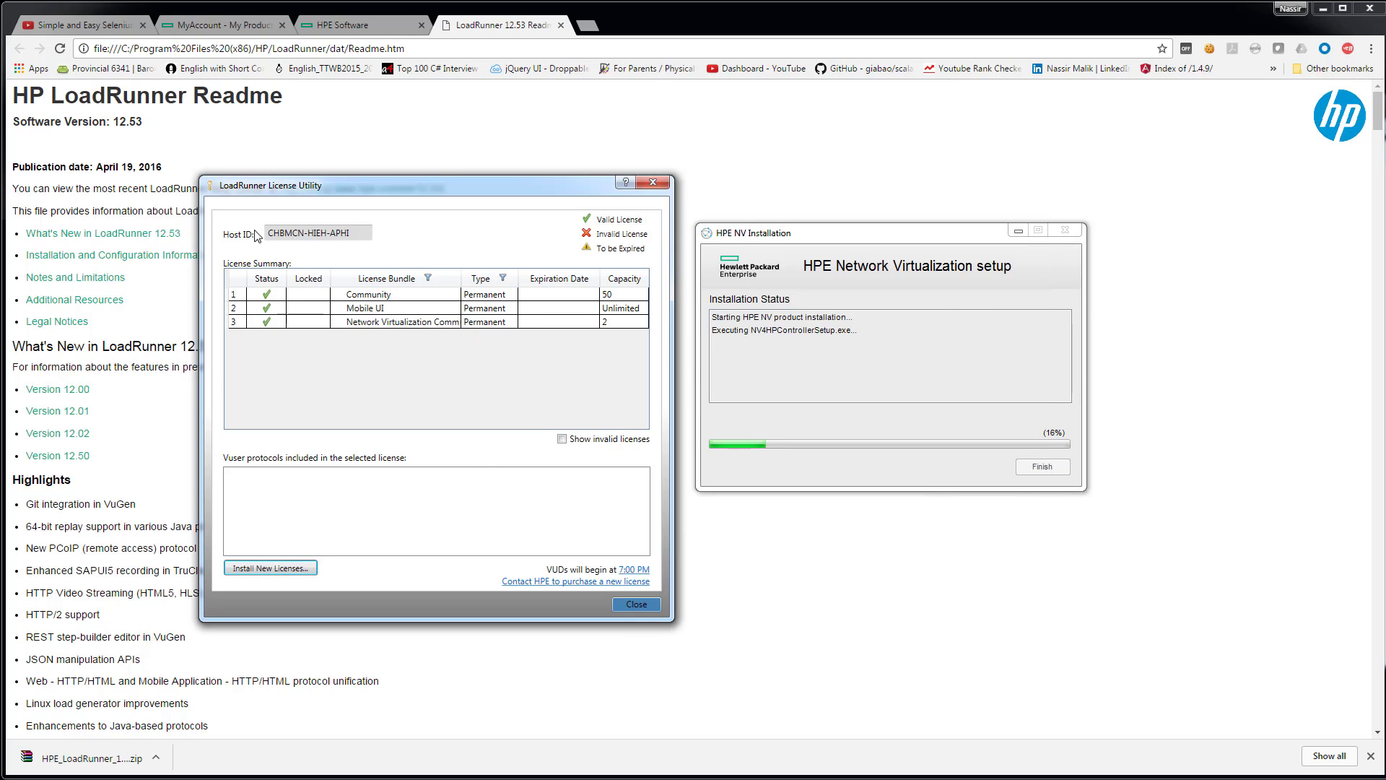
mouse_move(355, 233)
left_click_drag(361, 234, 245, 244)
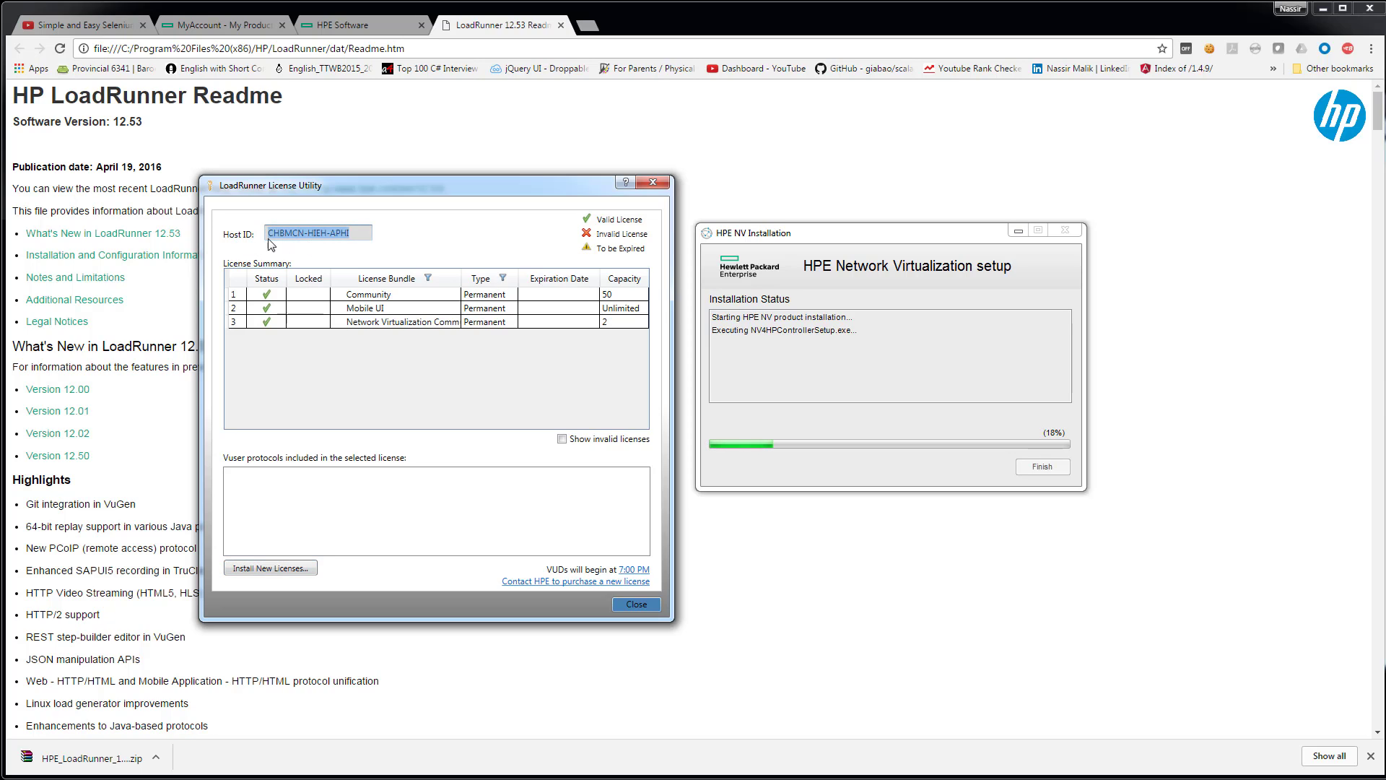
left_click(354, 233)
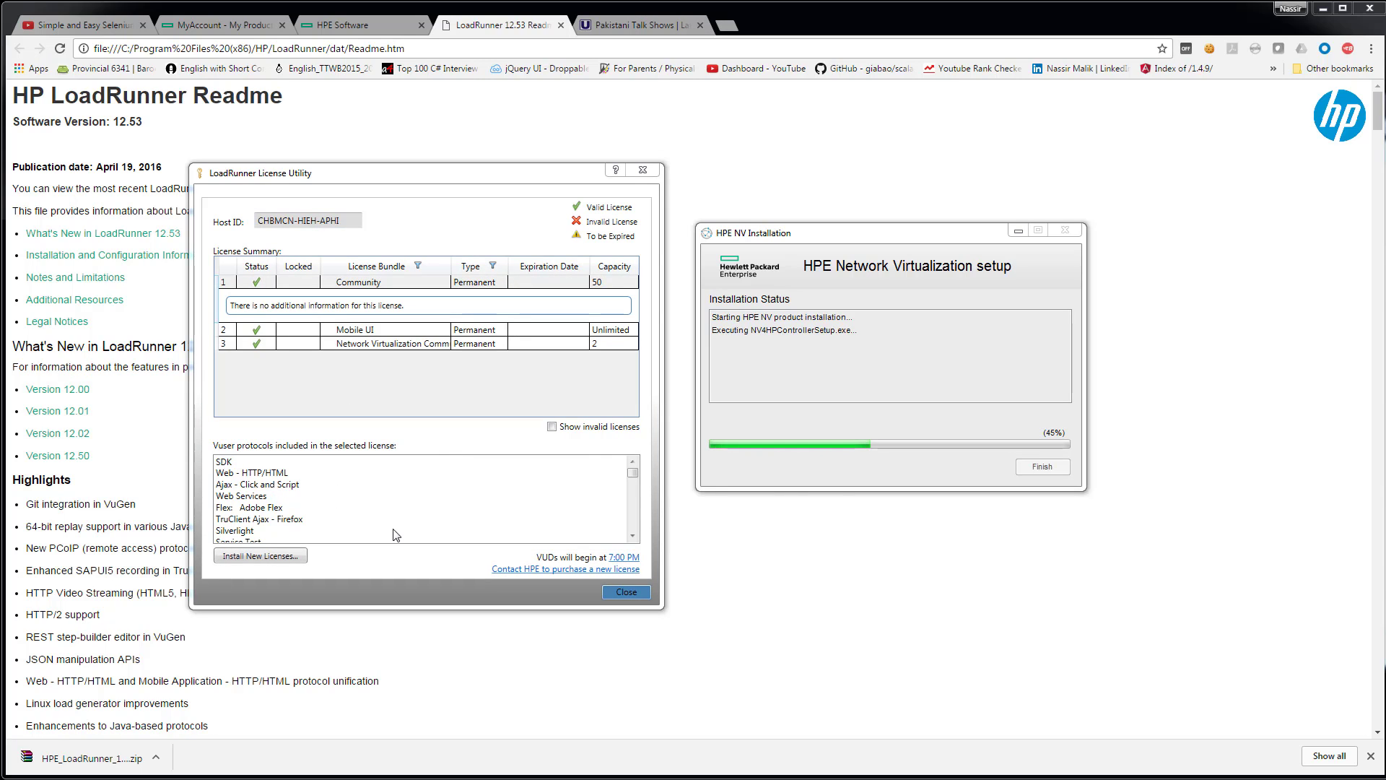
Step: Examine the Vuser protocols included in the Community and Mobile UI license bundles, including Web - HTTP/HTML and TruClient Ajax - Firefox
left_click(269, 474)
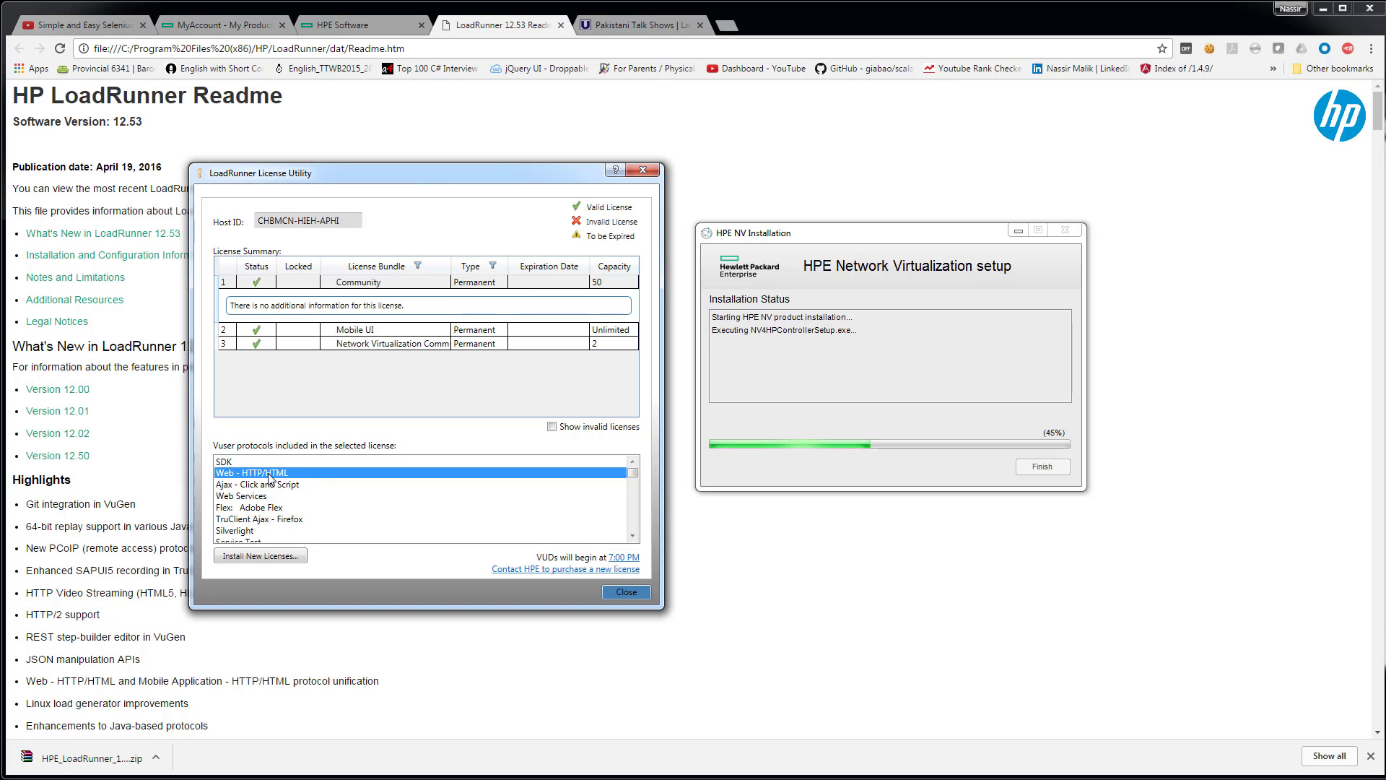
left_click(278, 519)
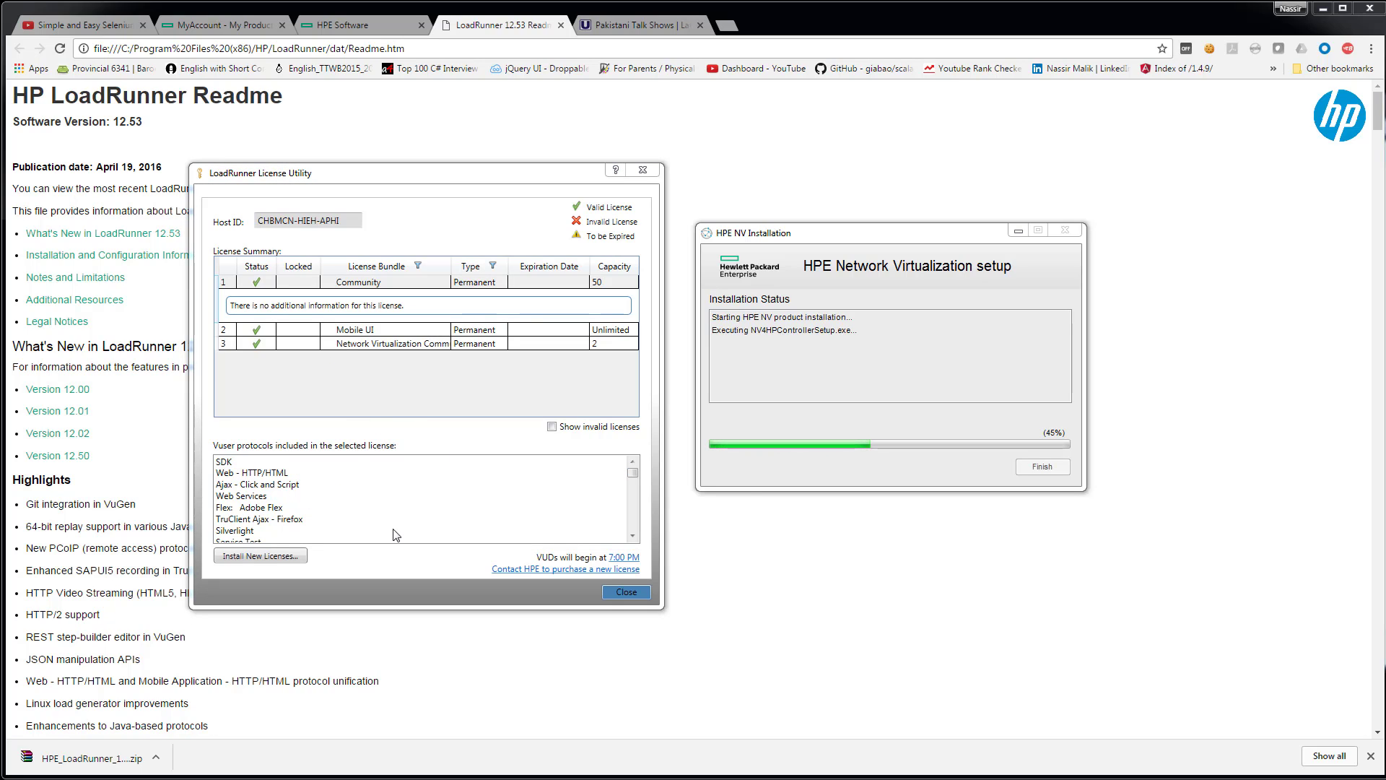
left_click(268, 473)
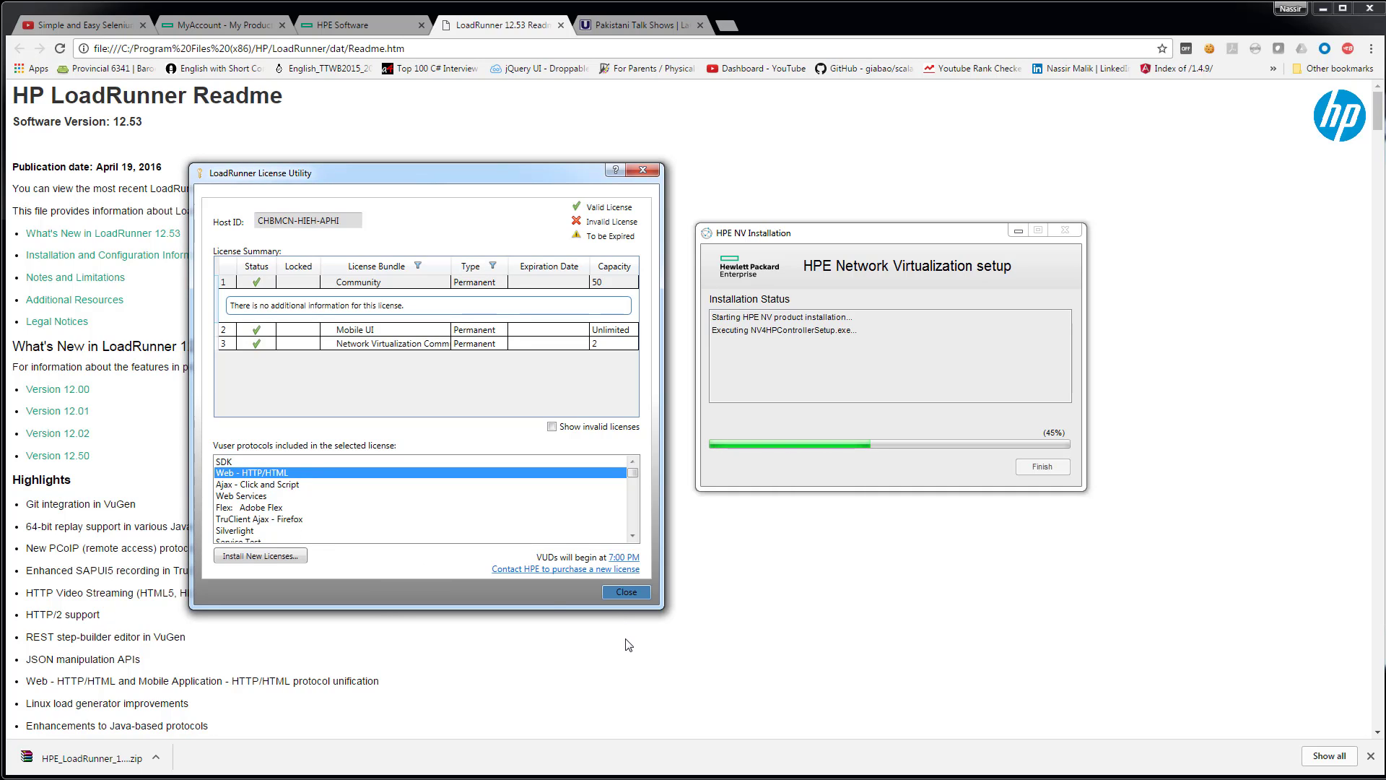
left_click(291, 521)
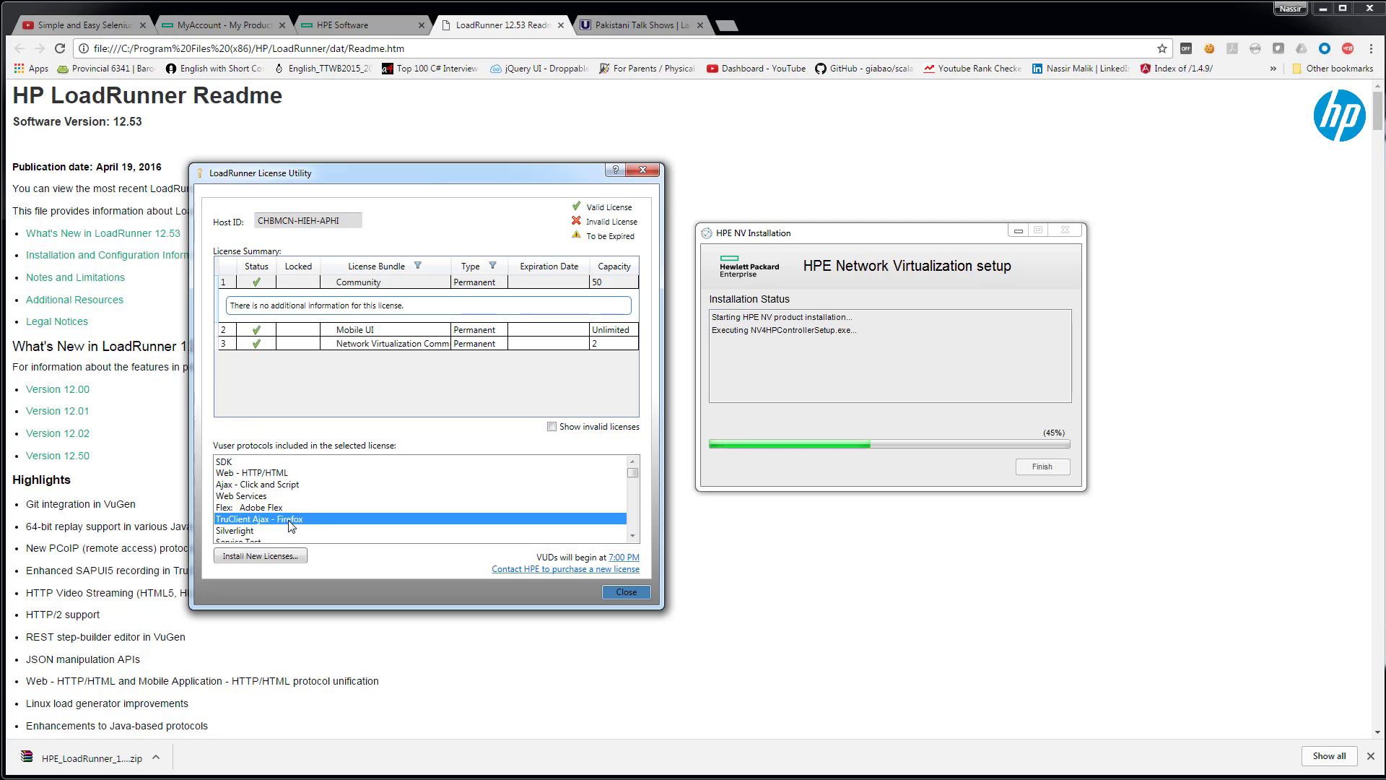
left_click(460, 328)
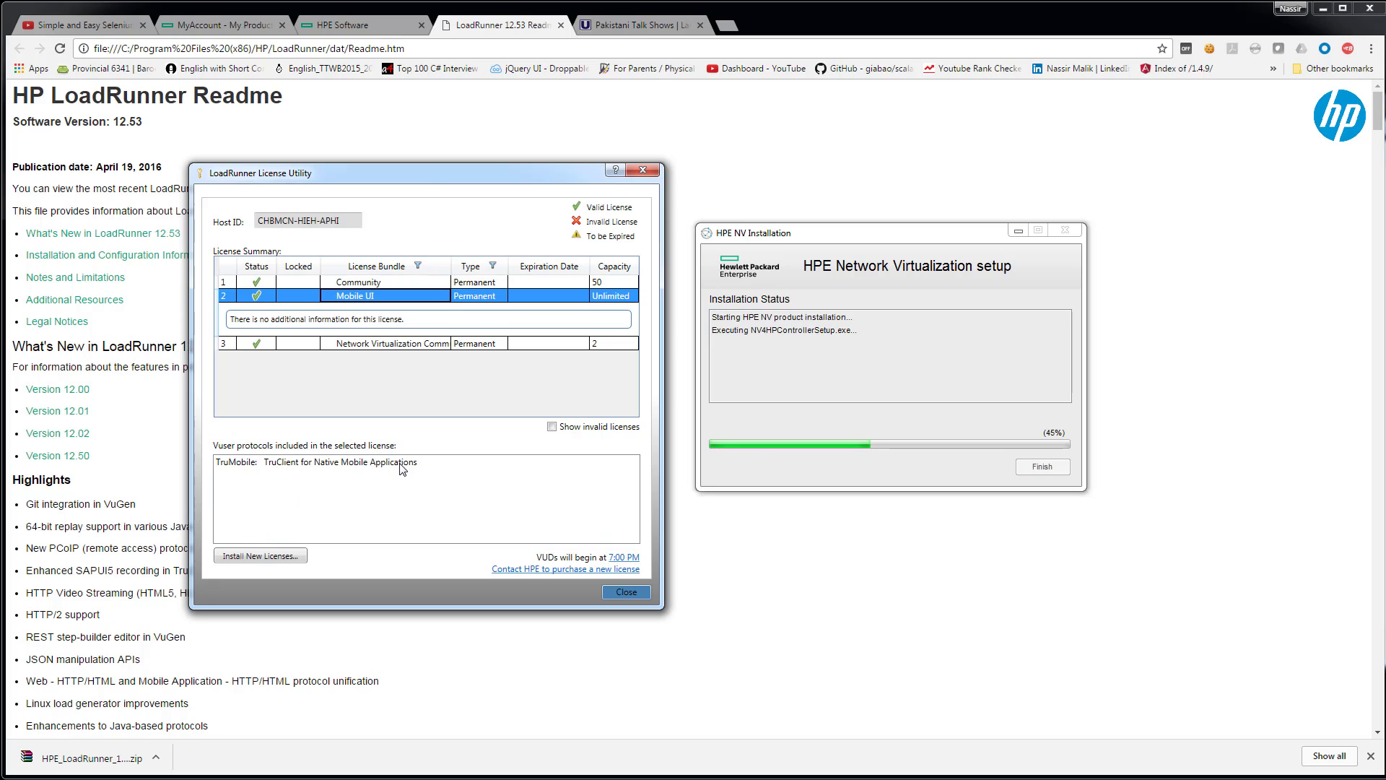
left_click(401, 468)
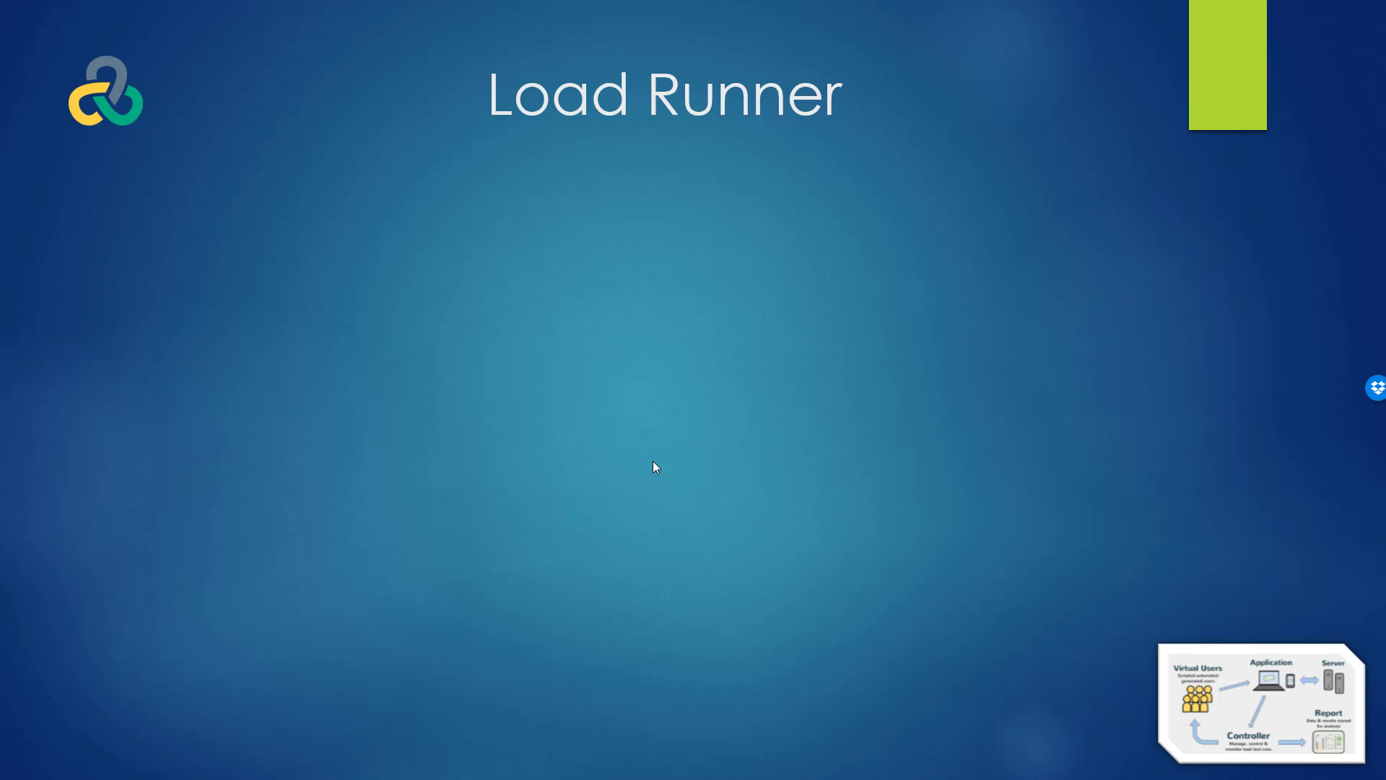
Step: Examine the single protocols available for a new script, from .NET to Windows Sockets, and close Virtual User Generator without creating one
left_click(644, 566)
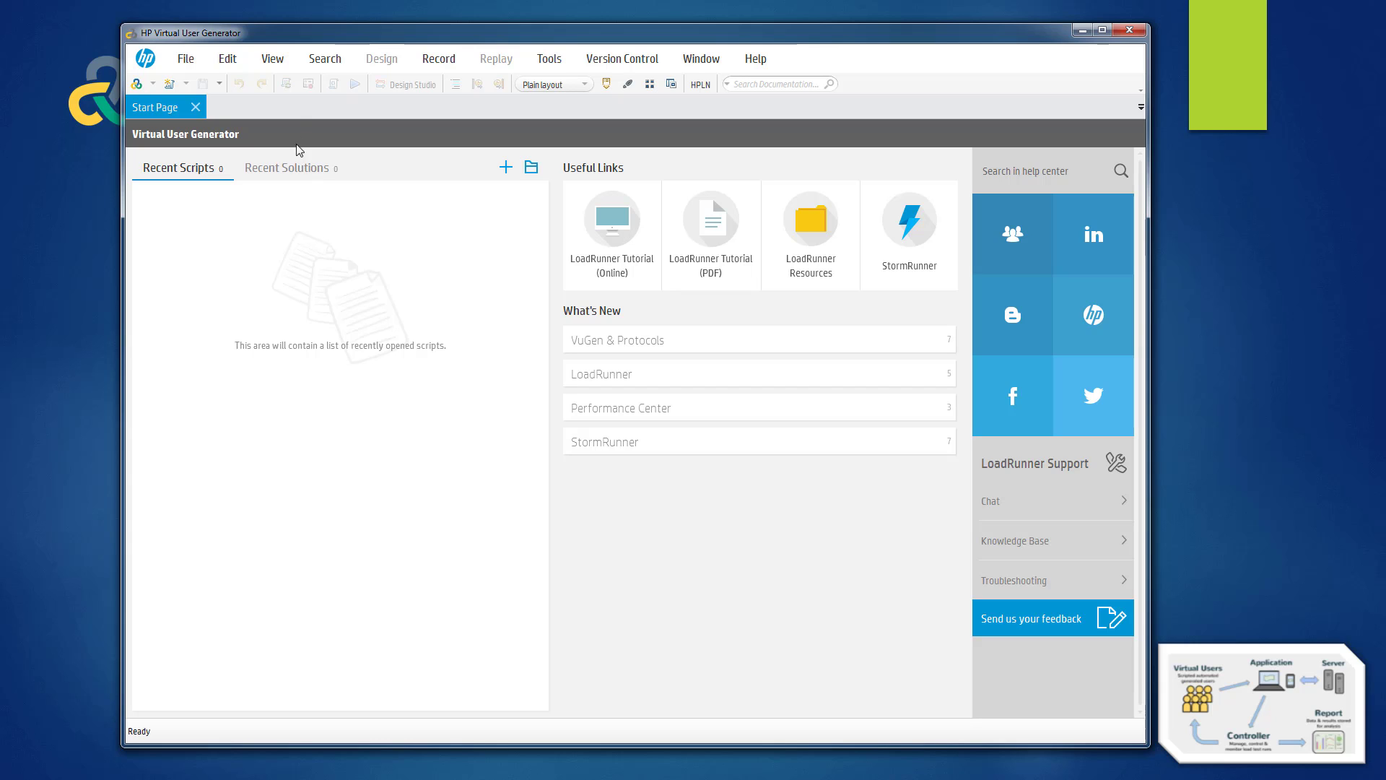
left_click(186, 60)
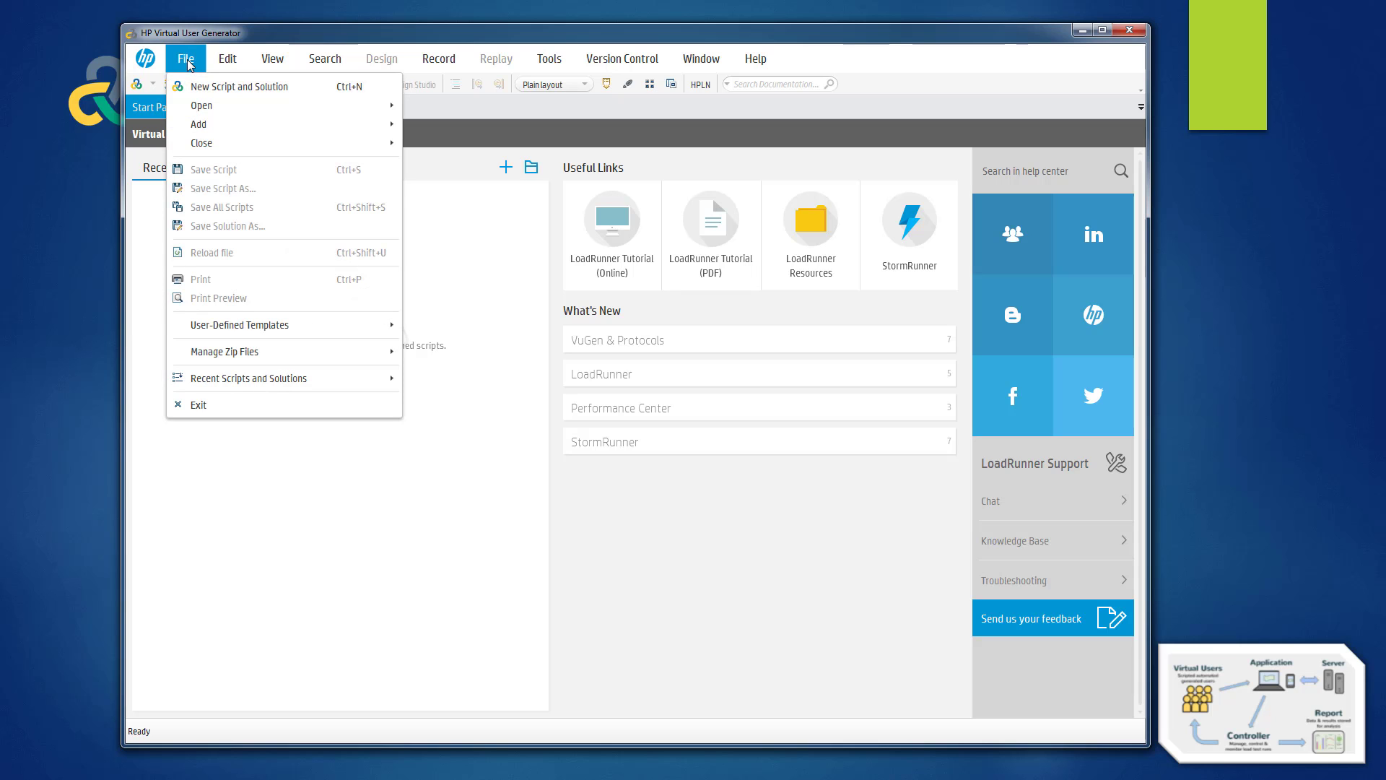
left_click(251, 93)
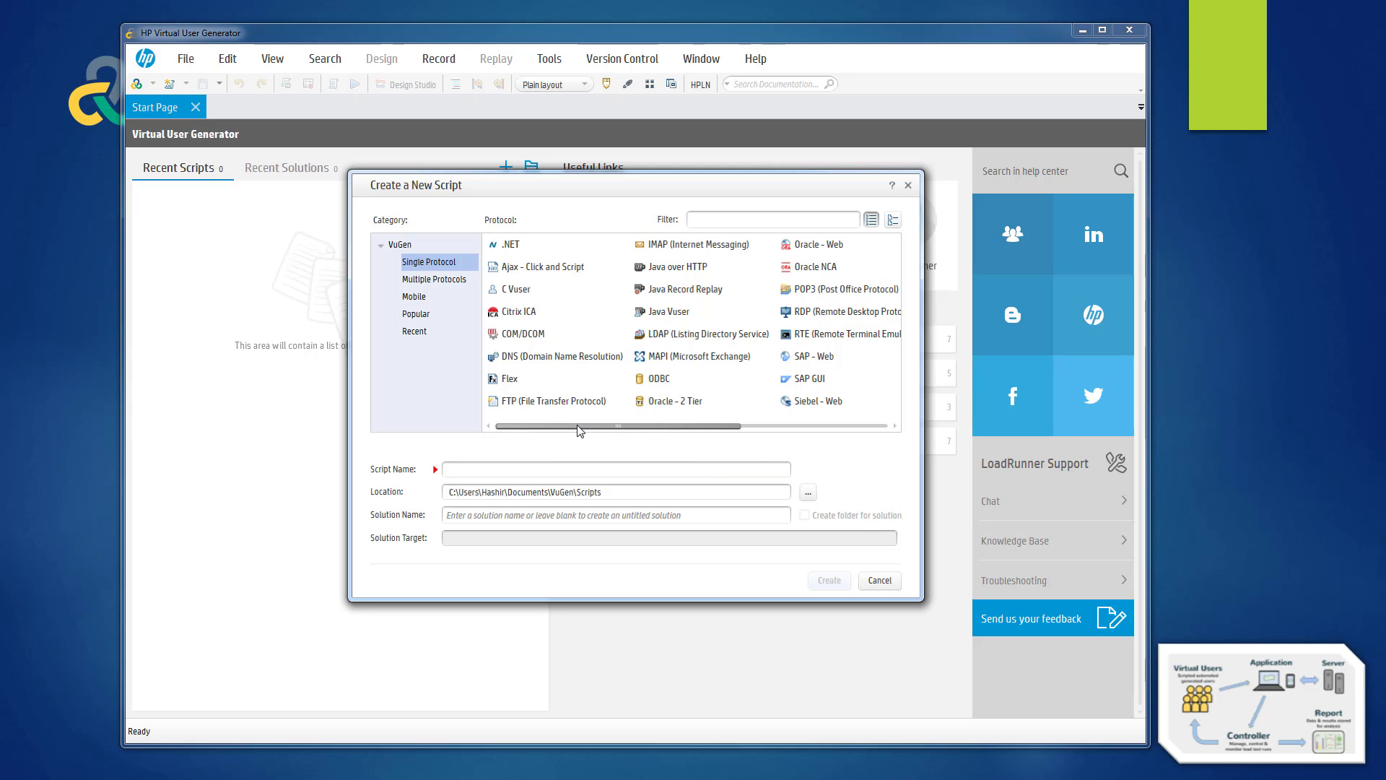
mouse_move(580, 430)
left_mouse_down()
mouse_move(730, 439)
mouse_move(562, 433)
left_mouse_up()
left_click_drag(646, 432, 801, 436)
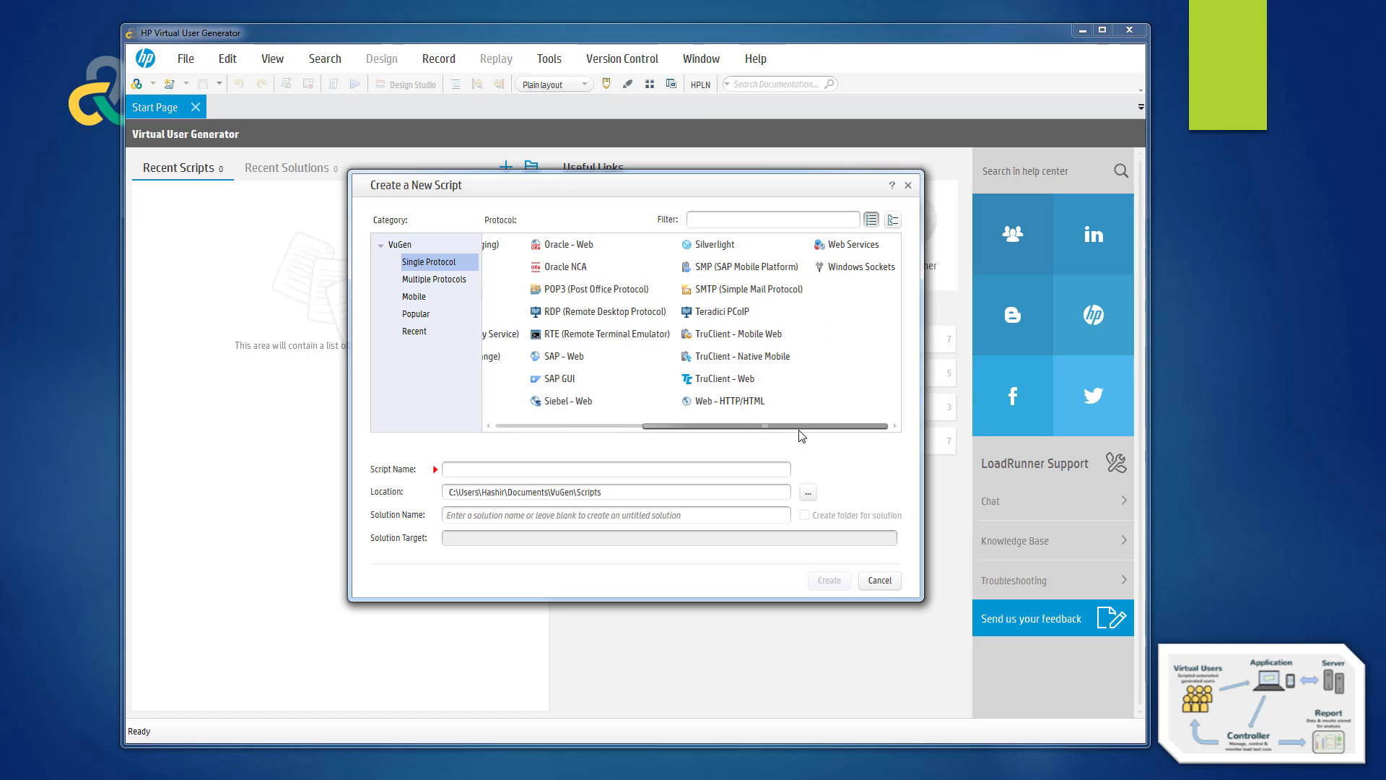
left_click_drag(800, 431, 594, 431)
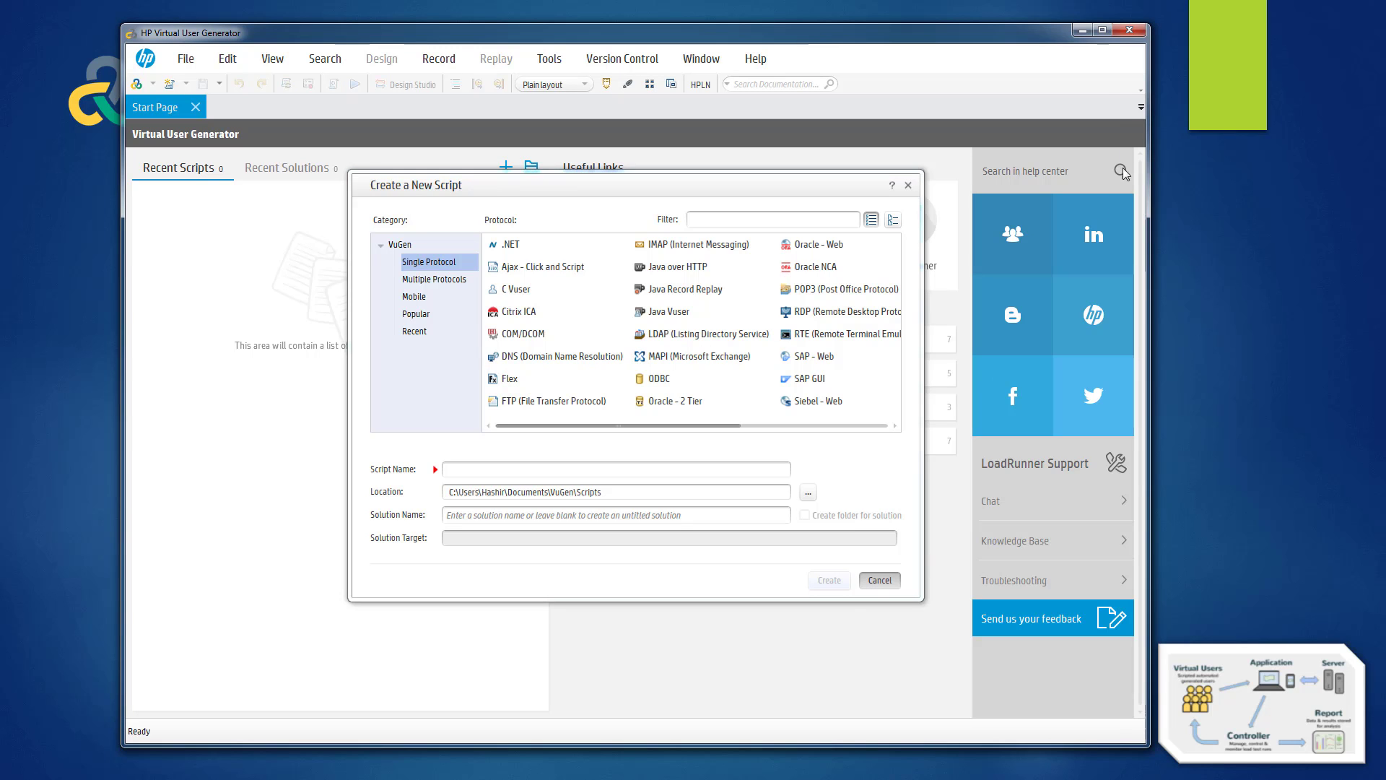
left_click(877, 581)
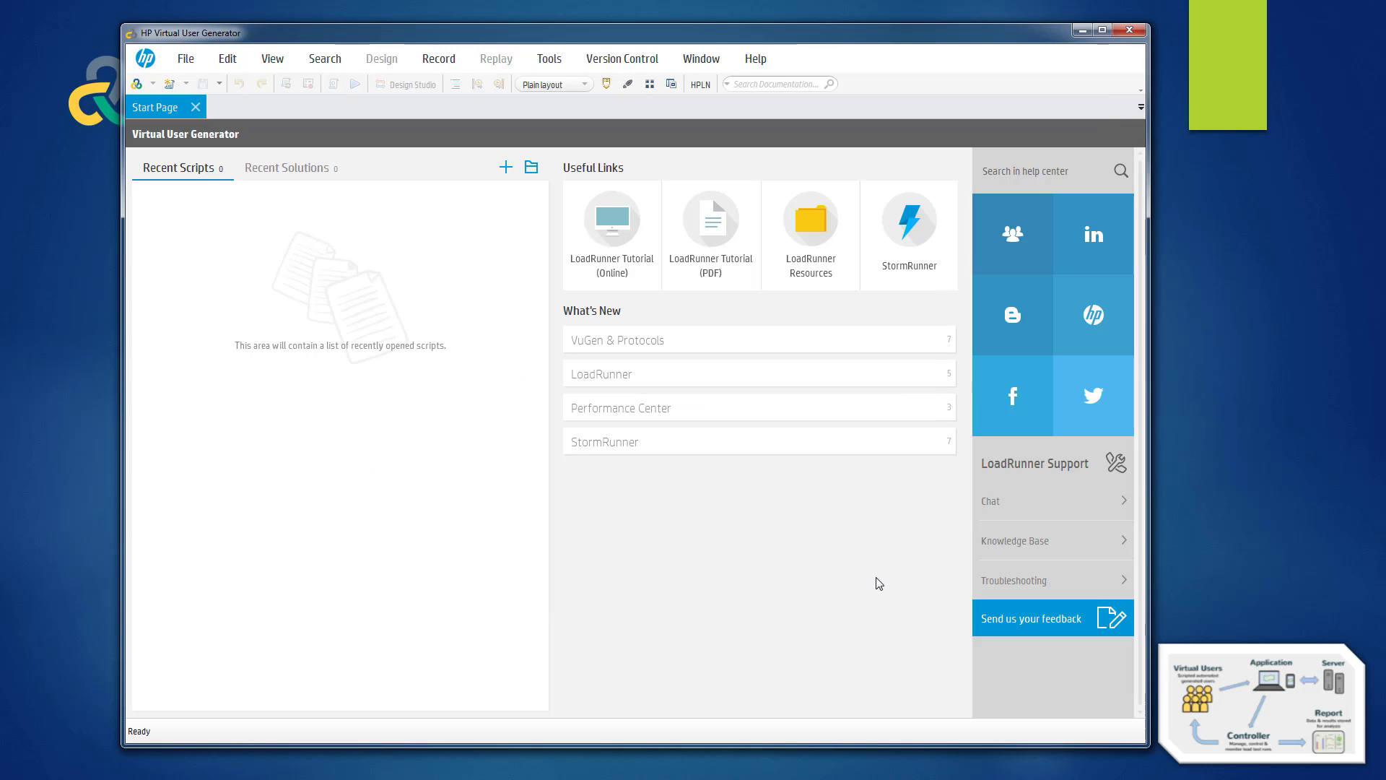
left_click(1130, 30)
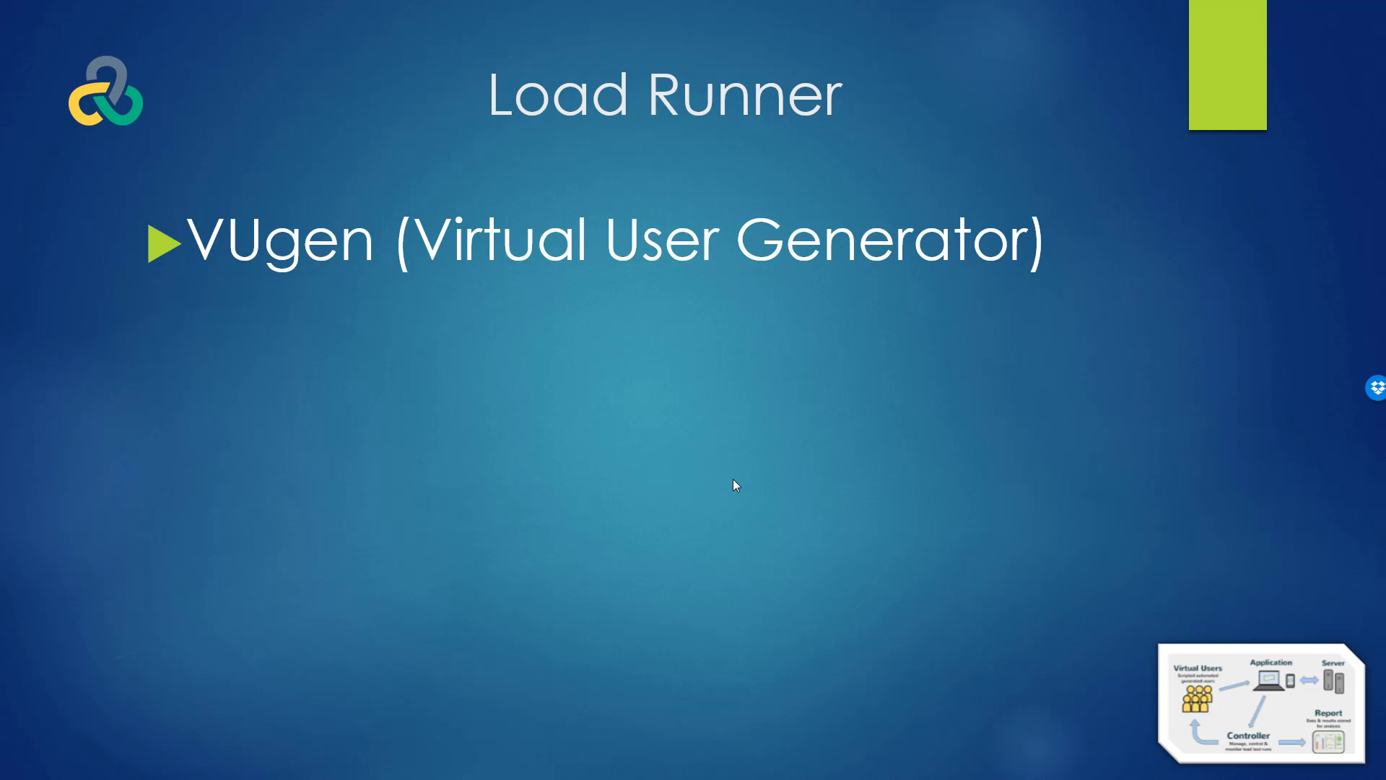
key("Right")
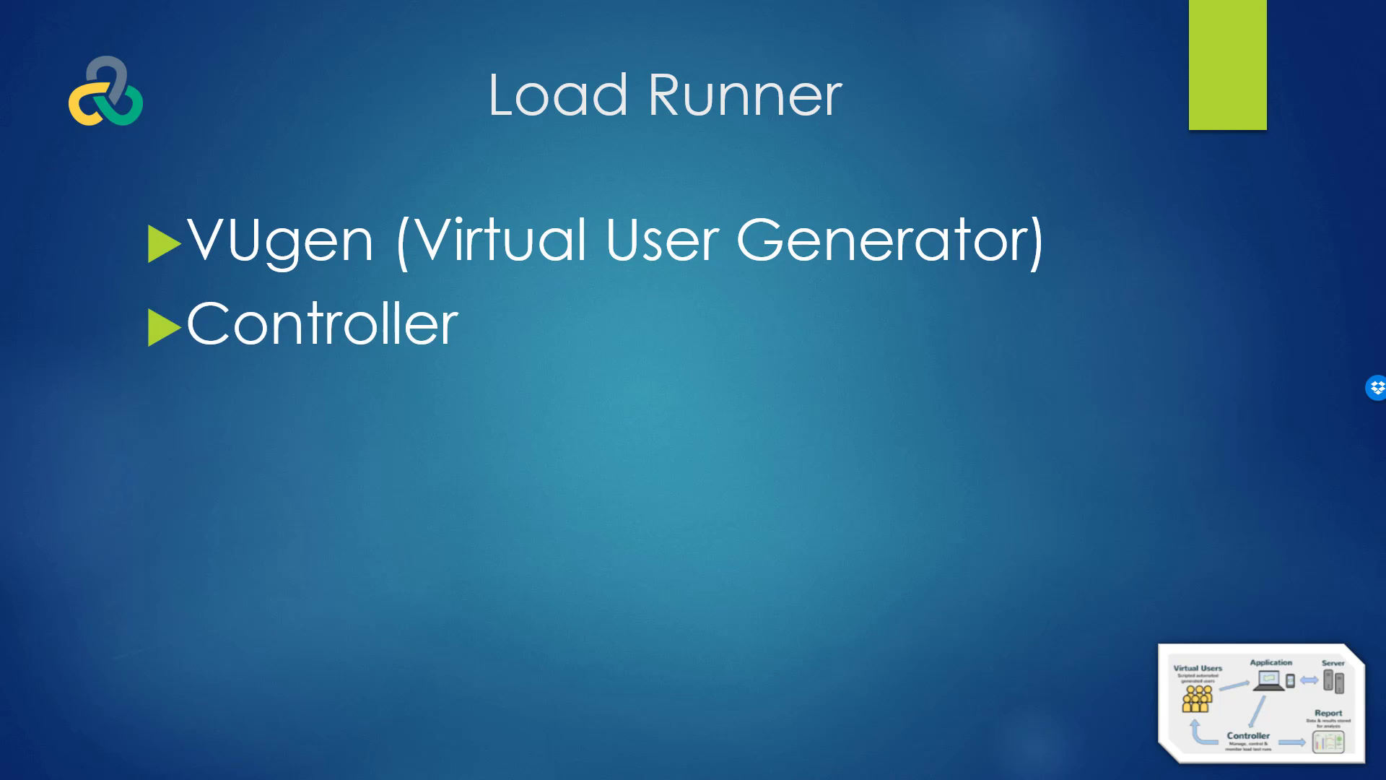
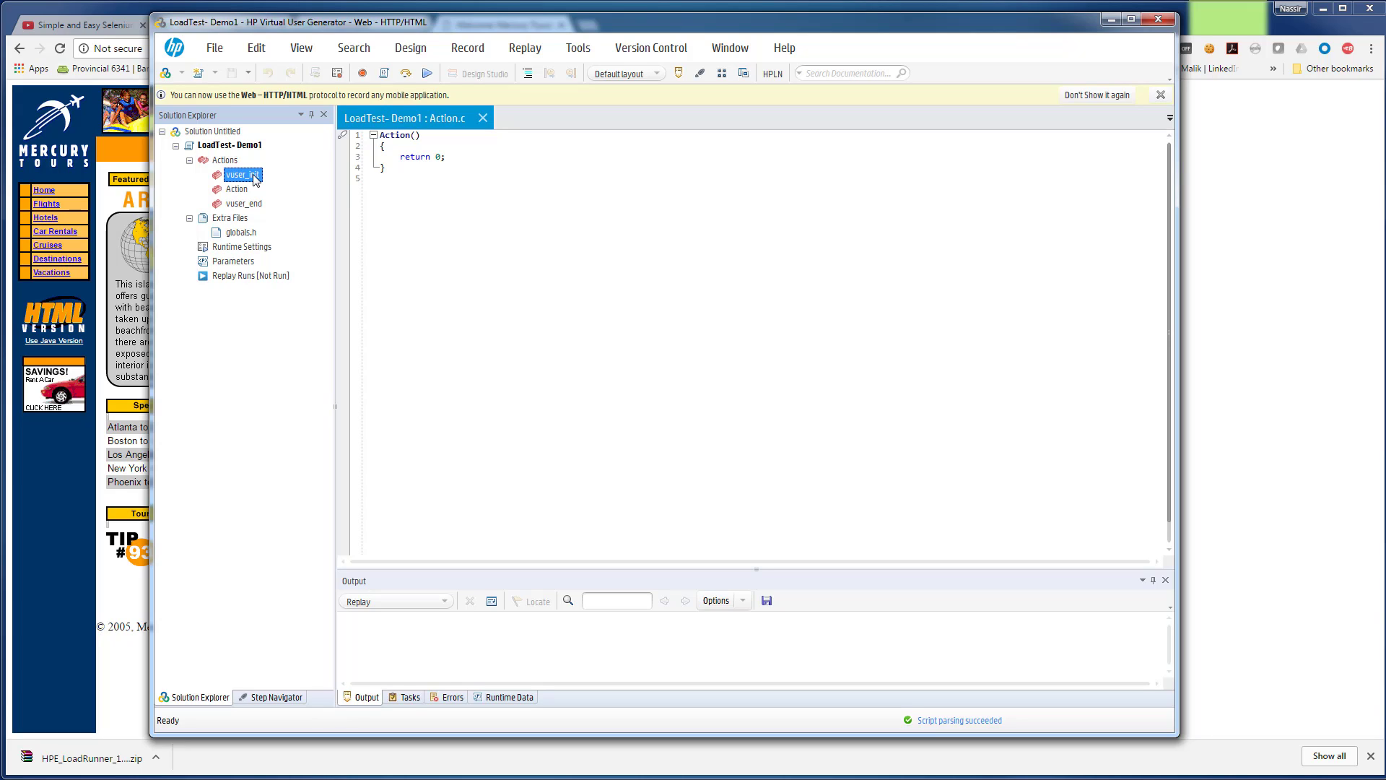
Step: Open the recording setup for the LoadTest- Demo1 script and choose vuser_init as the action to record into
left_click(233, 191)
left_click(245, 204)
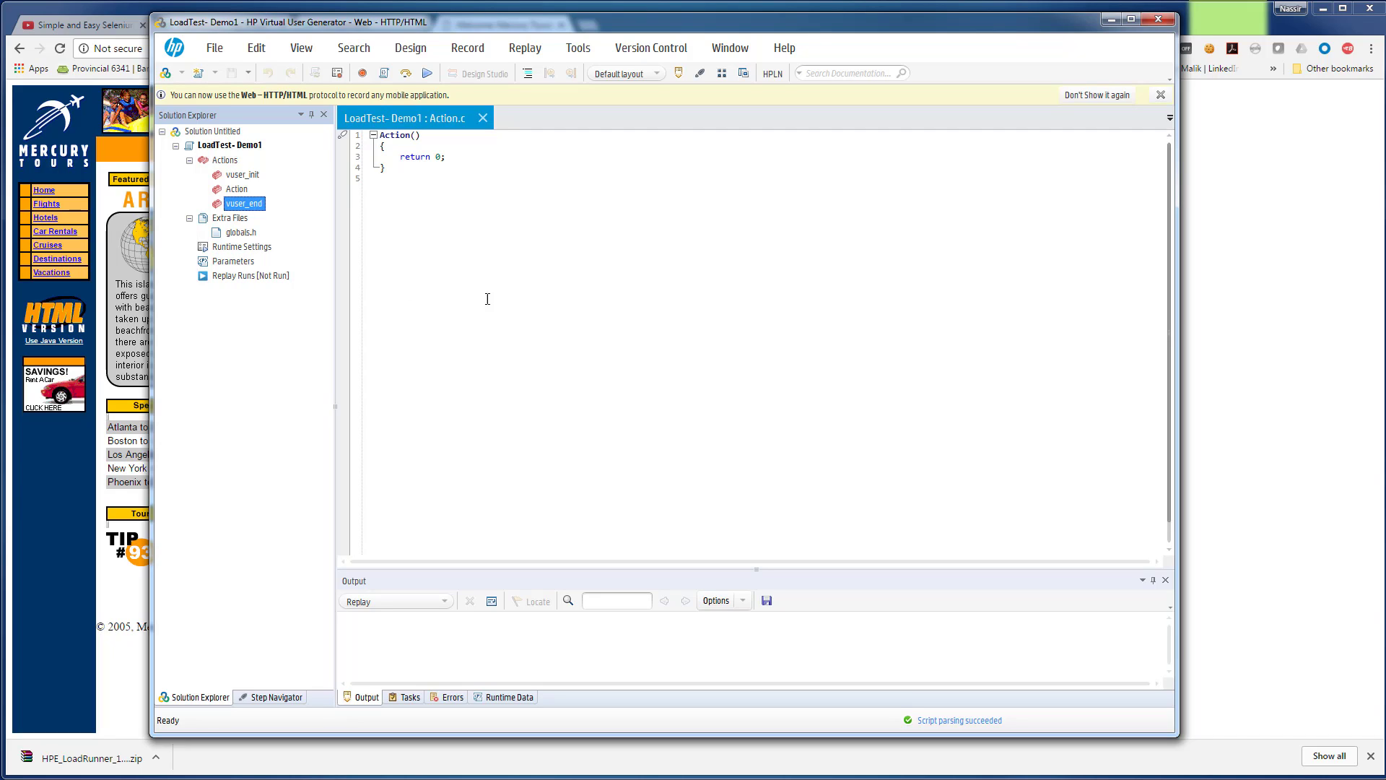
left_click(363, 74)
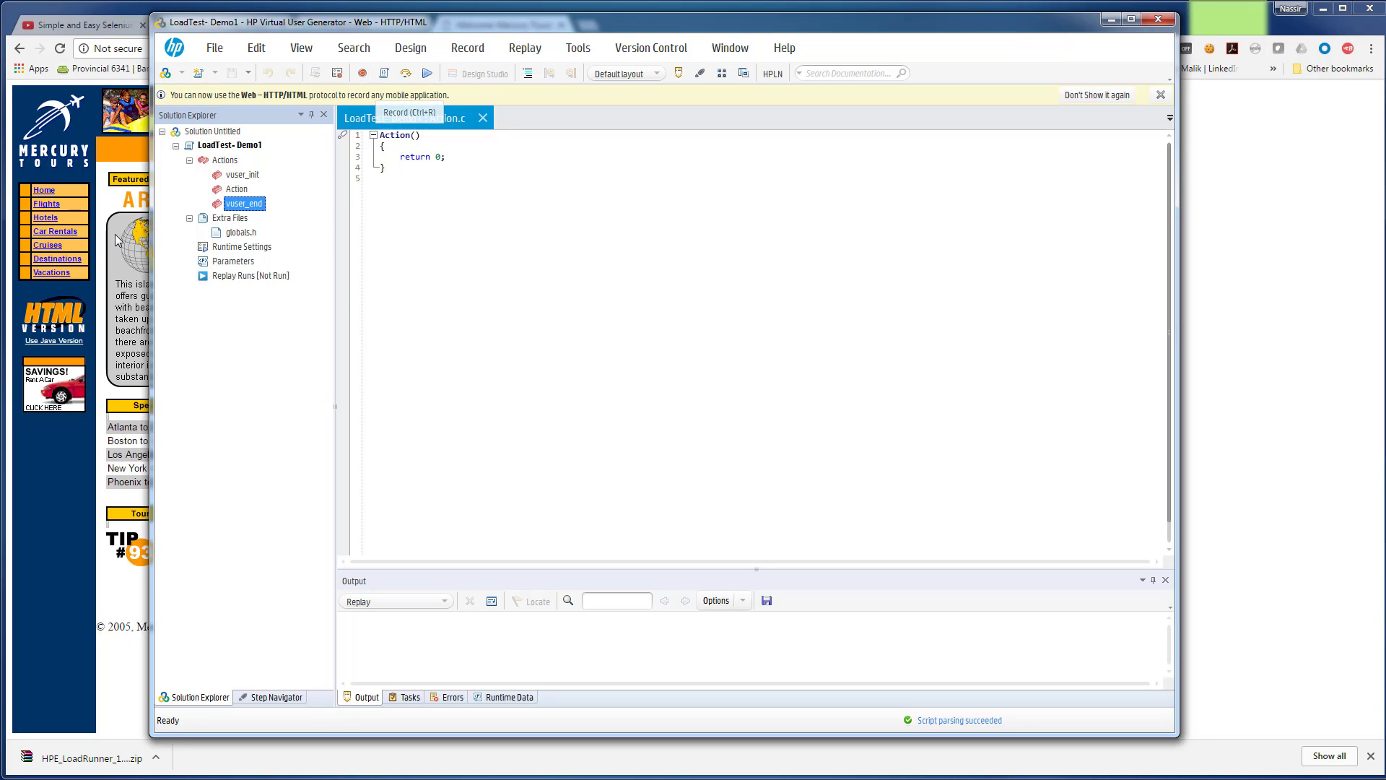
left_click(362, 74)
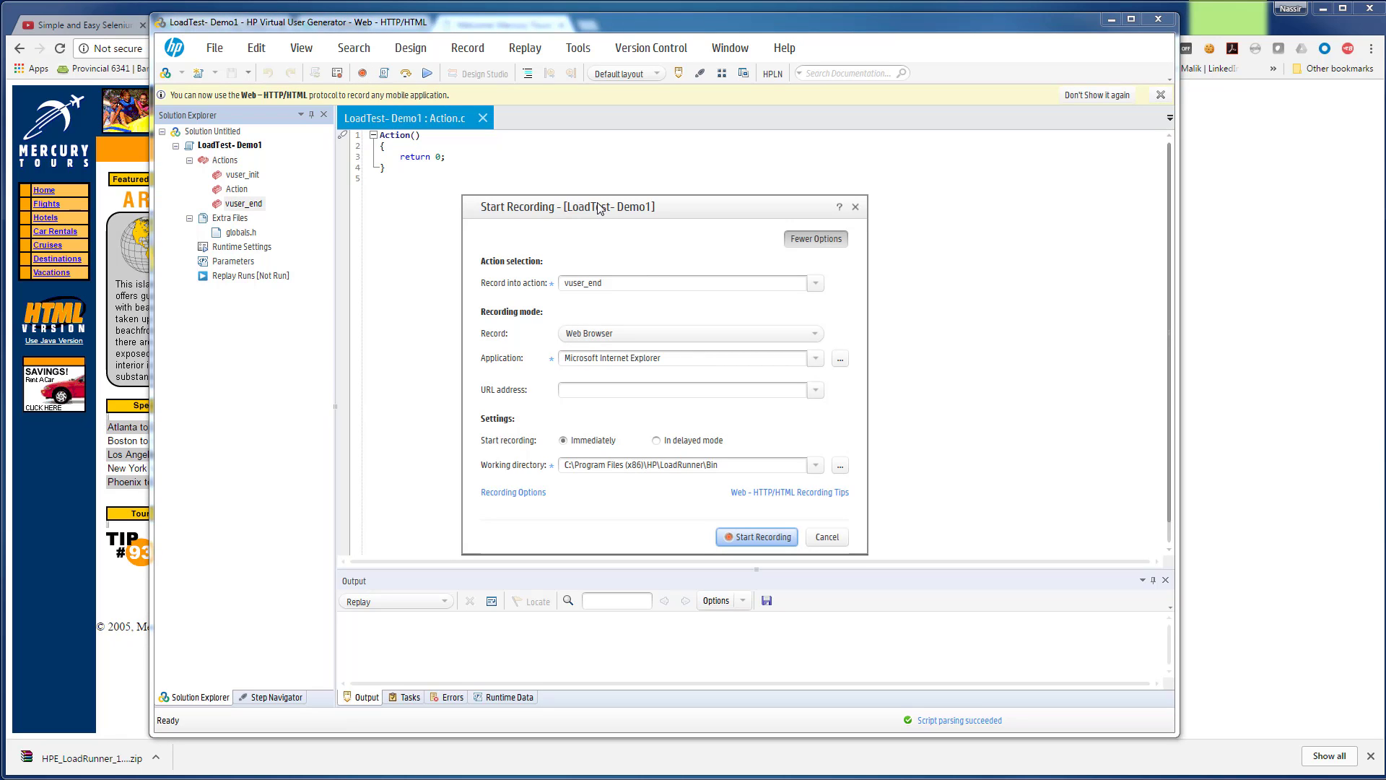
left_click_drag(603, 209, 604, 149)
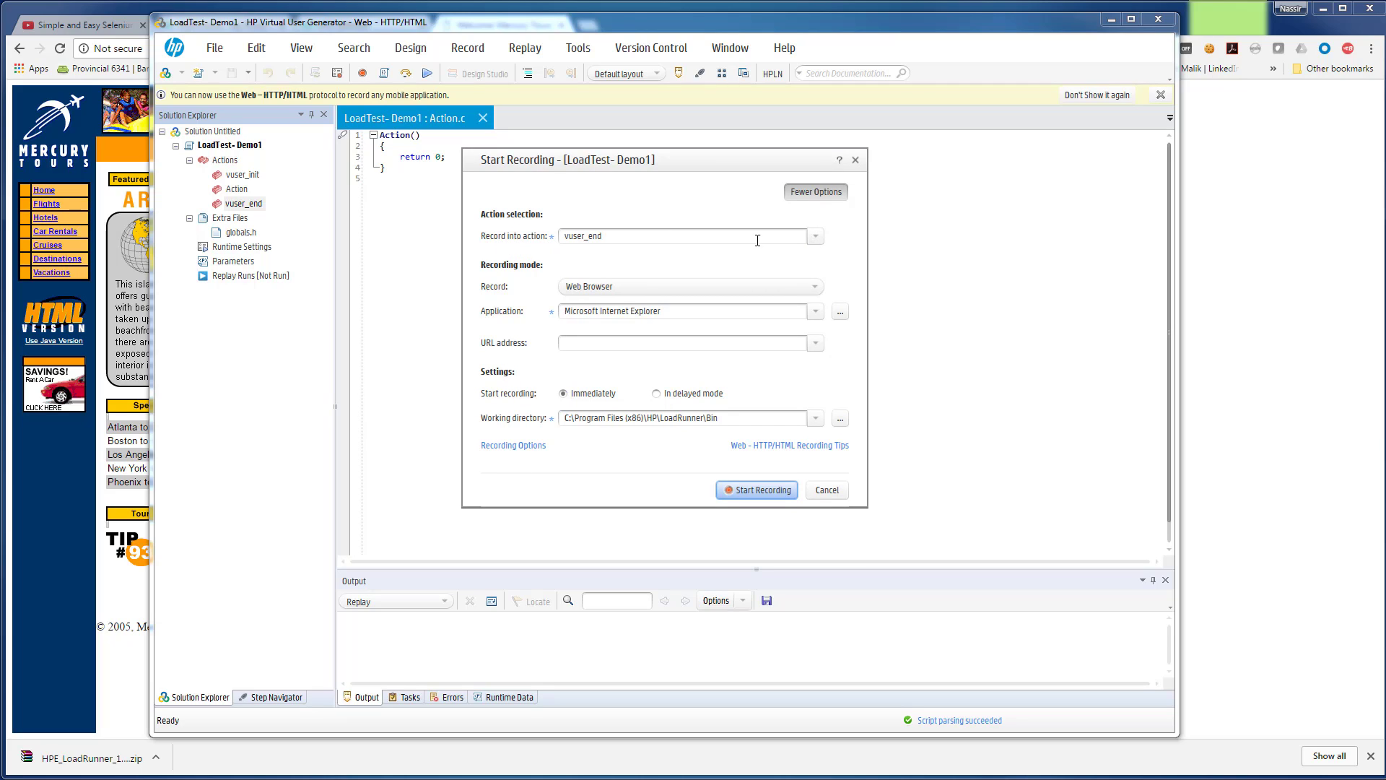
left_click(815, 236)
left_click(631, 249)
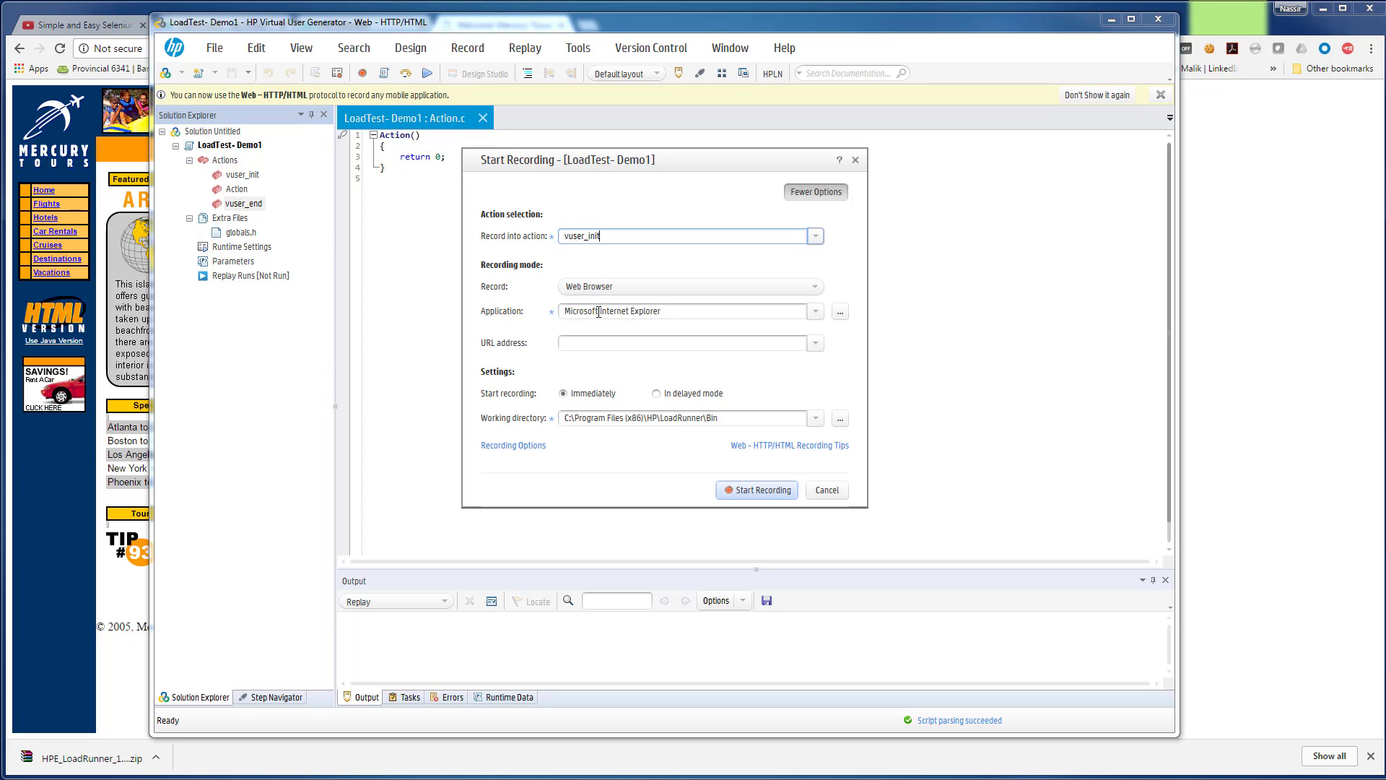
Step: Examine the recording modes and supported browsers, keeping Web Browser as the mode and Microsoft Internet Explorer as the application
left_click(665, 289)
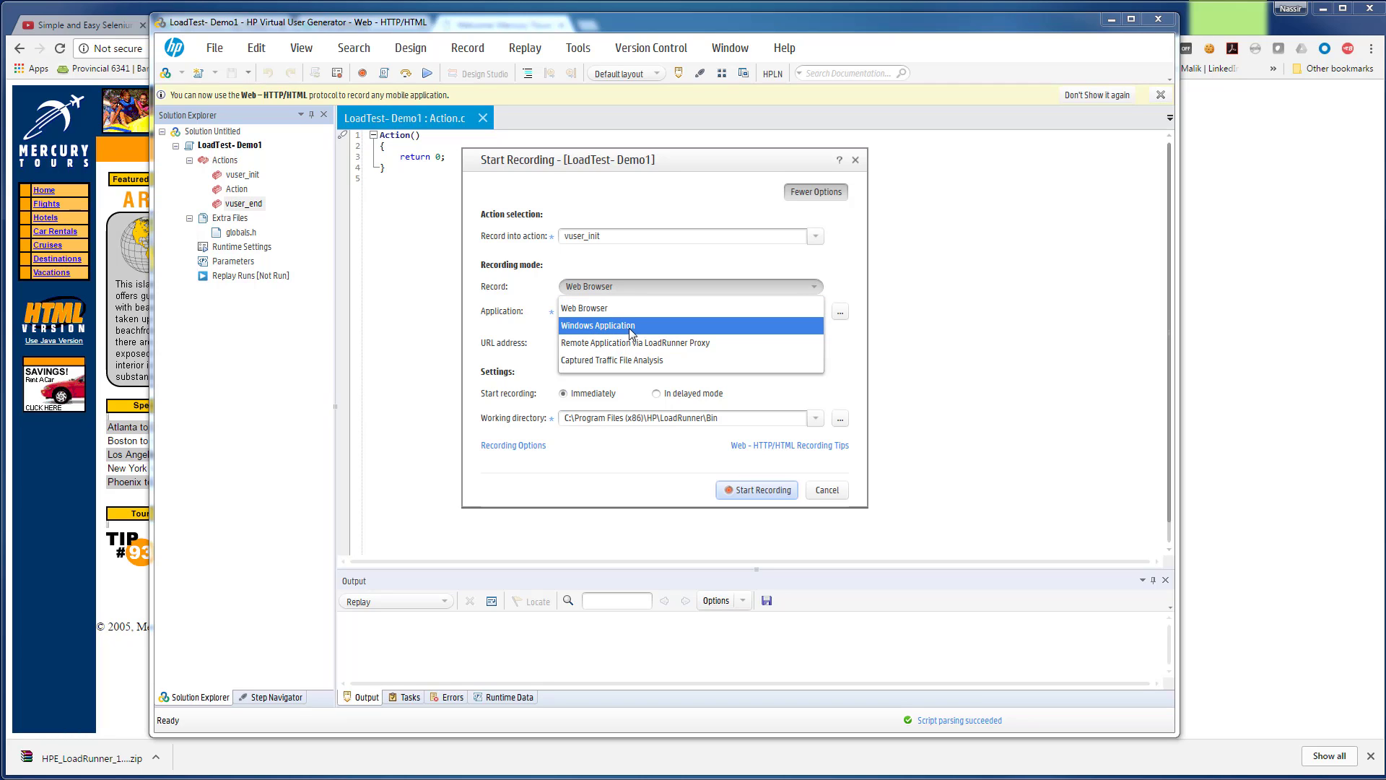
left_click(613, 268)
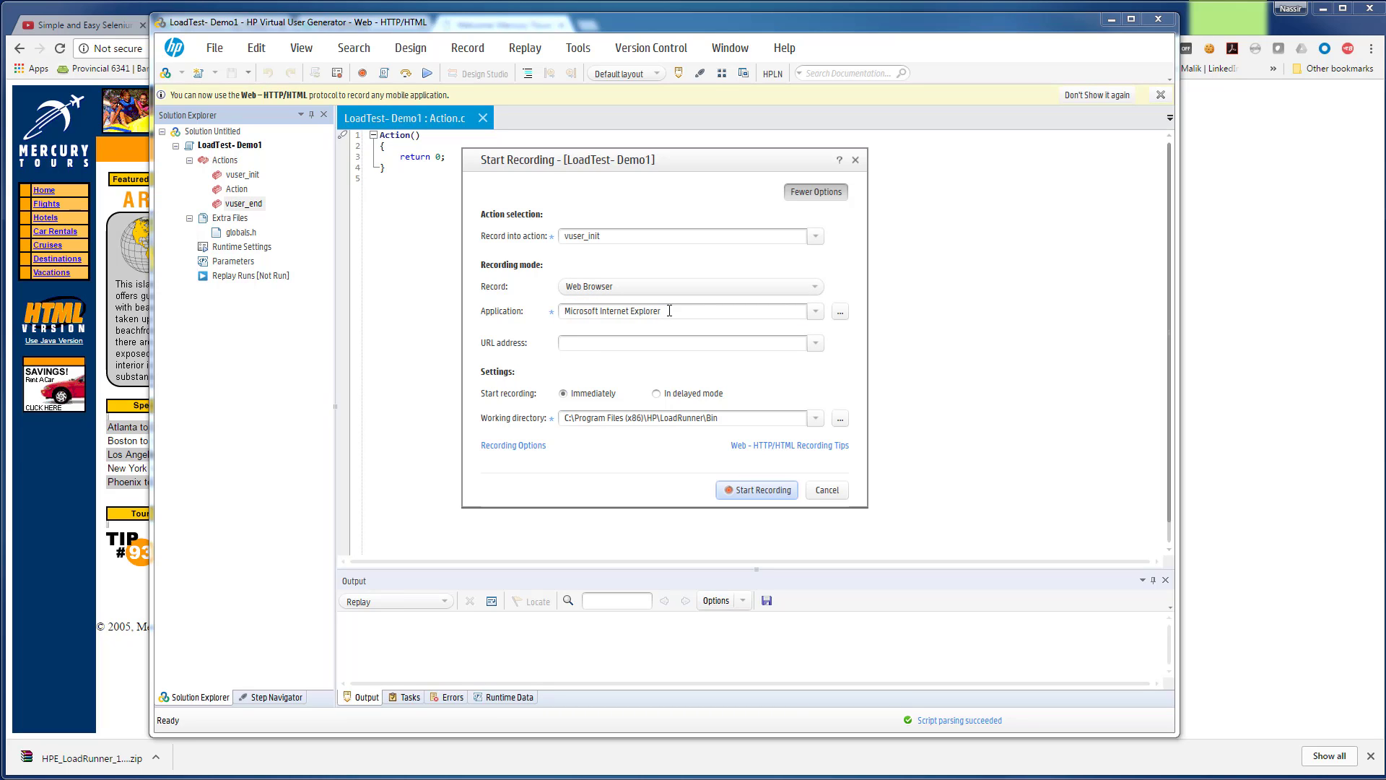
left_click(815, 312)
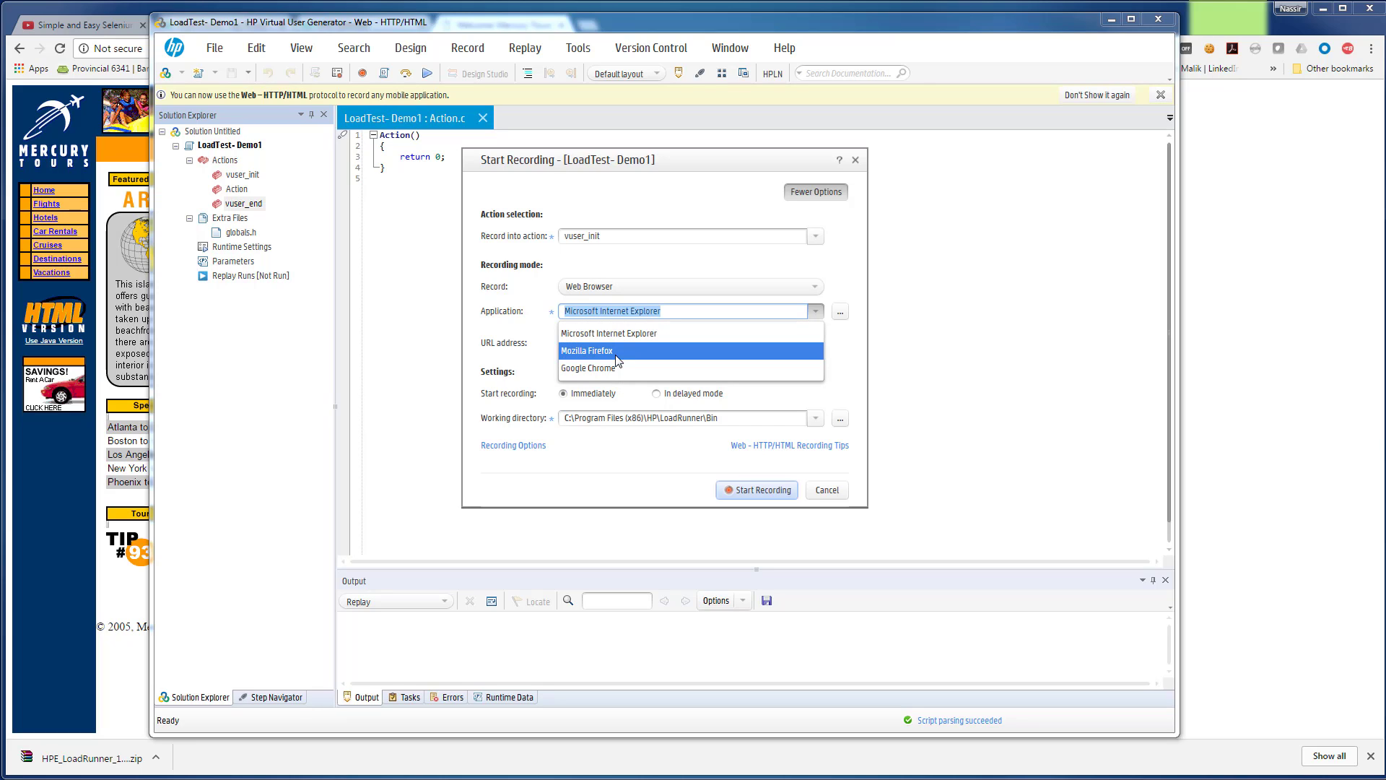
left_click(563, 334)
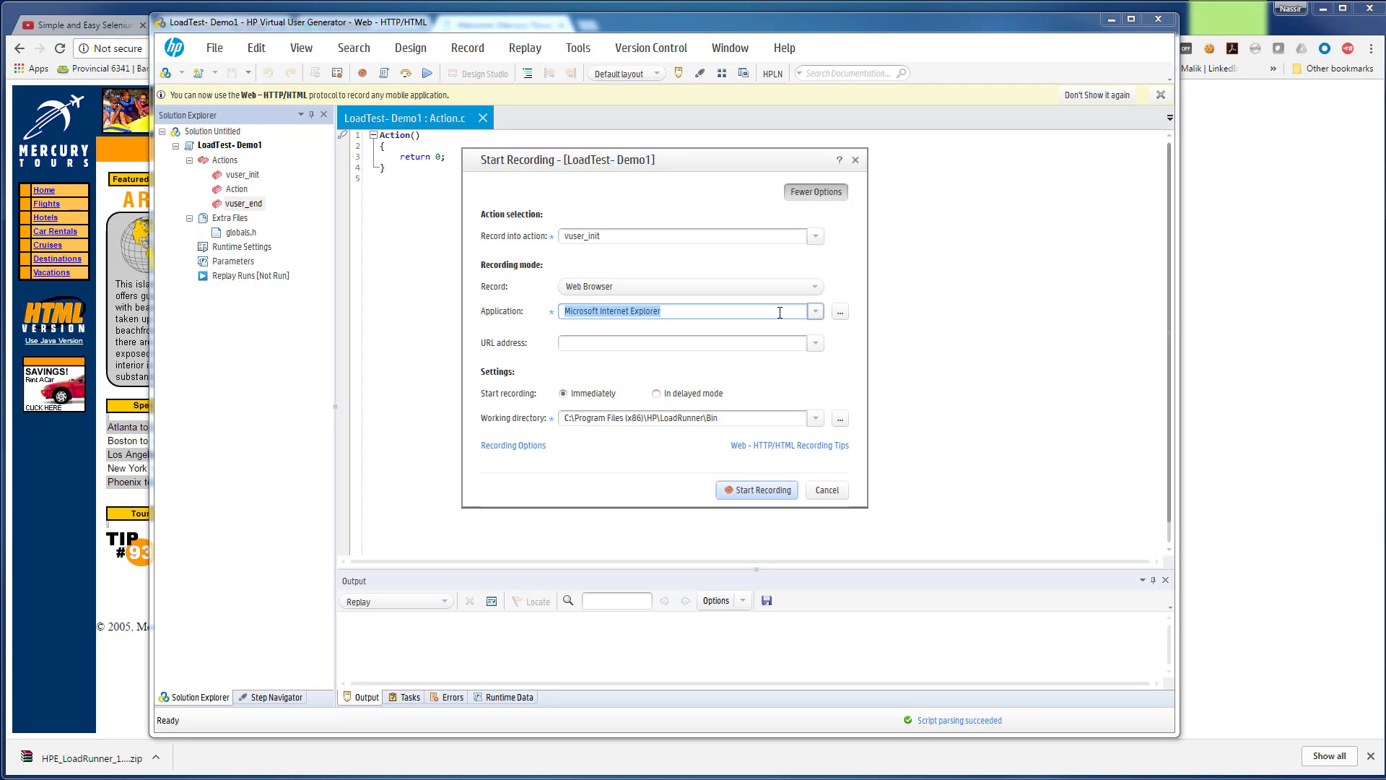
left_click(817, 311)
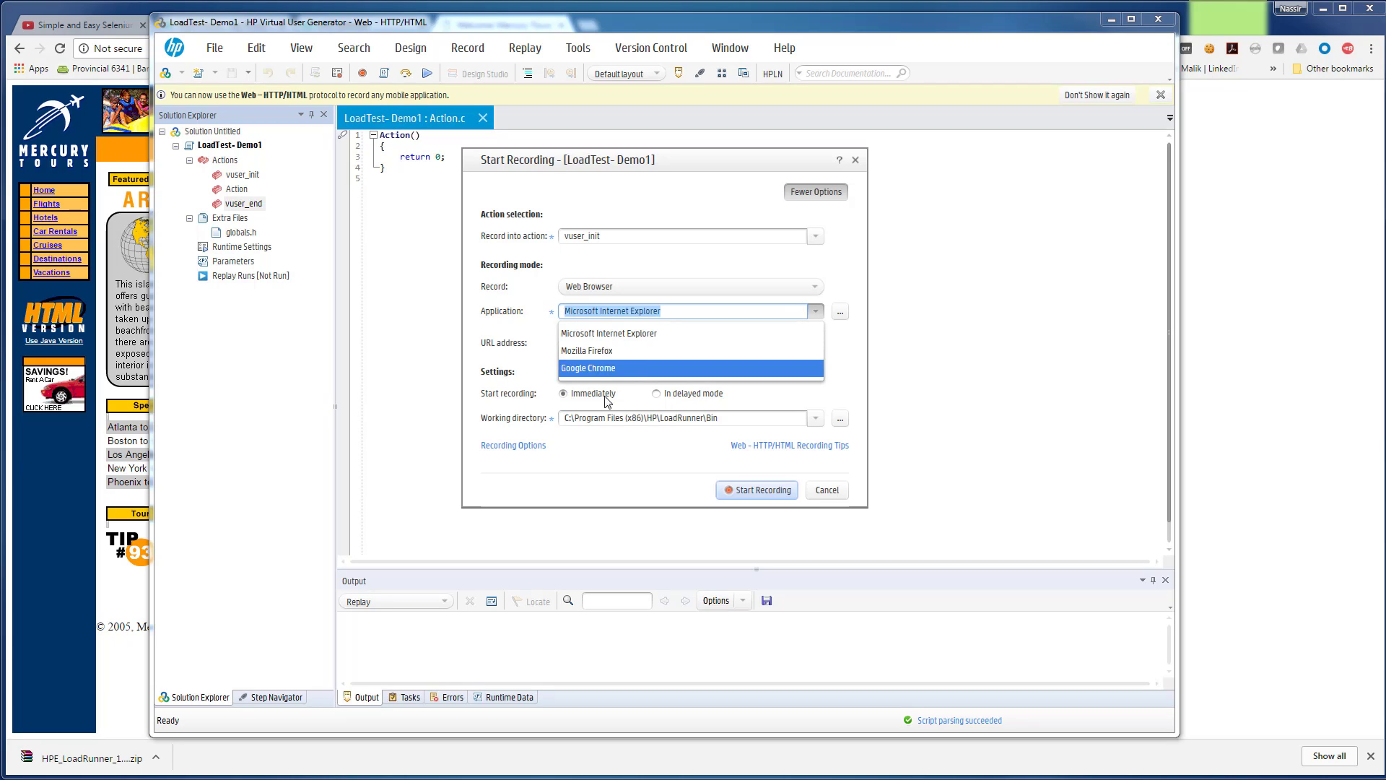
left_click(486, 329)
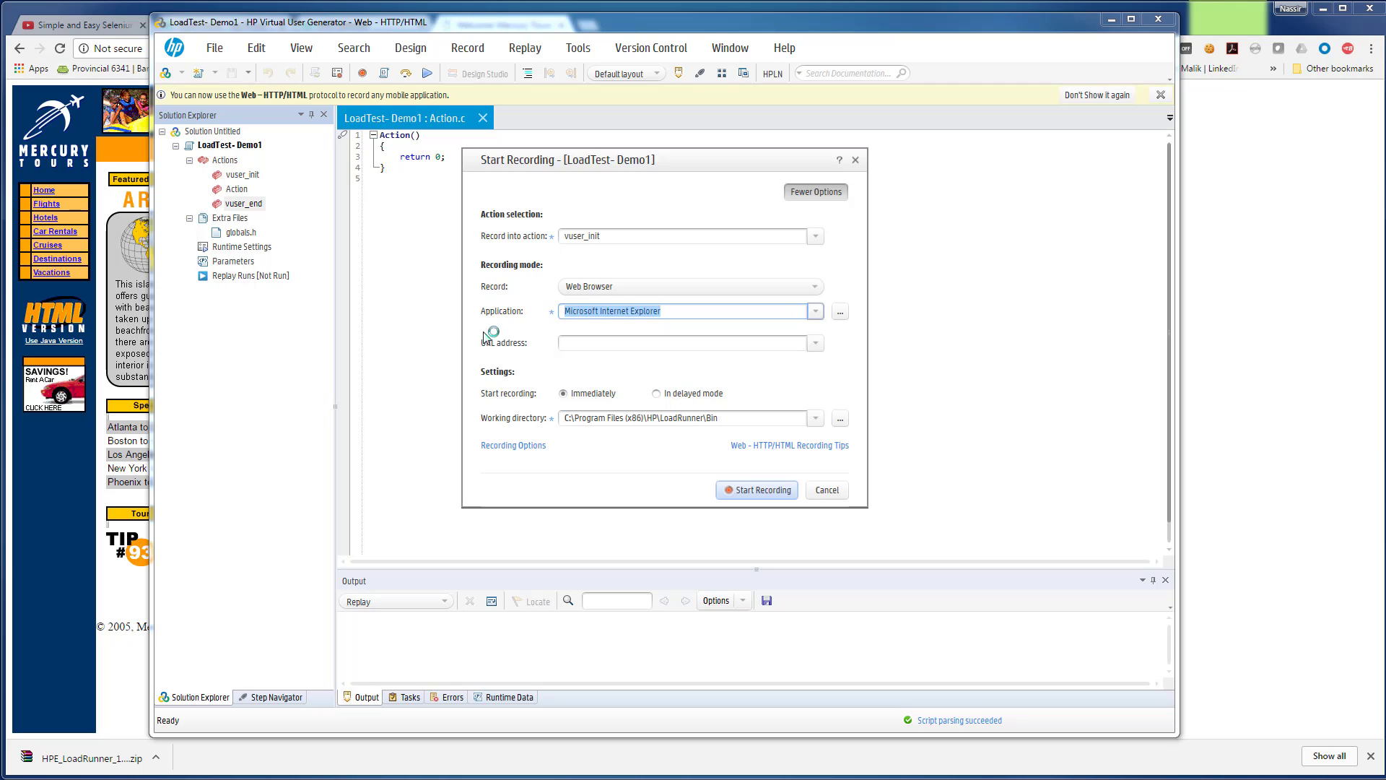
left_click(789, 345)
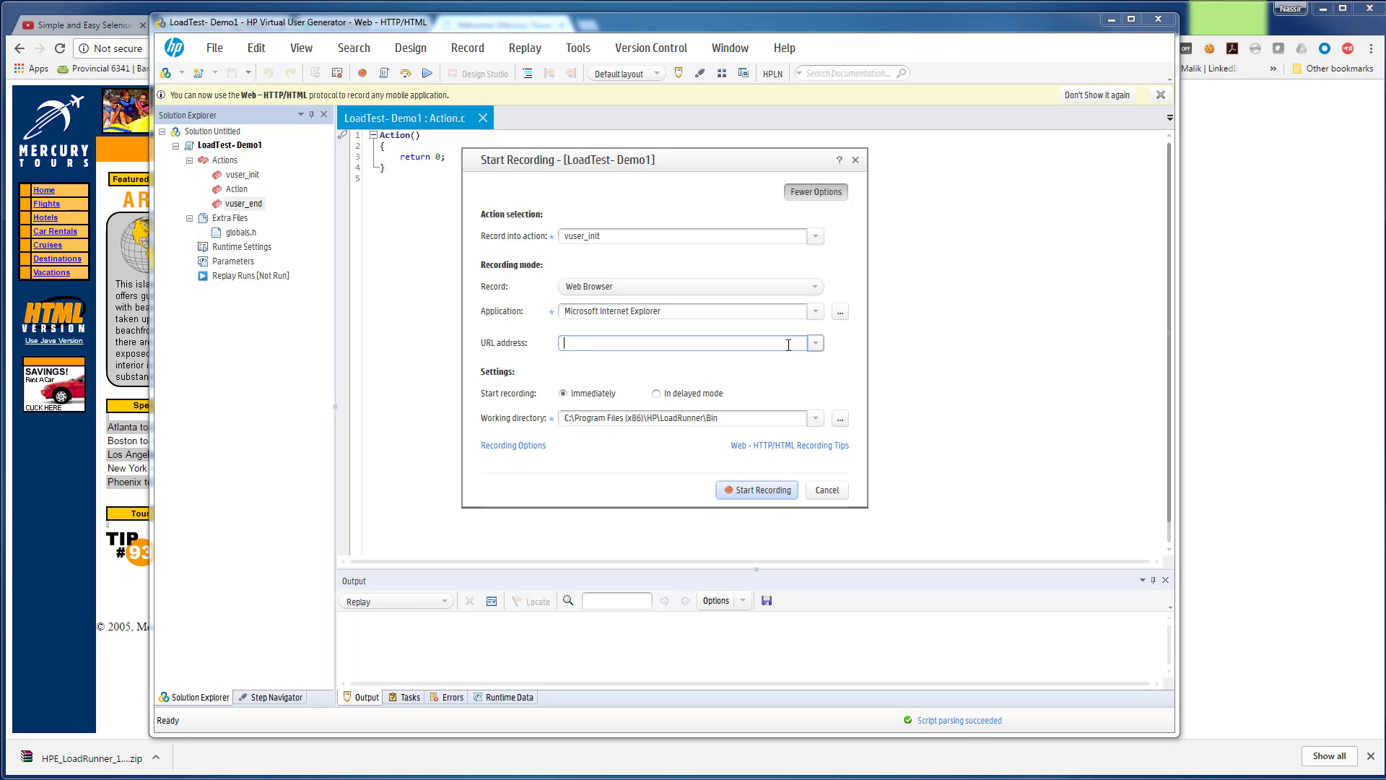
type("http://newtours.demoaut.com/")
left_click(657, 395)
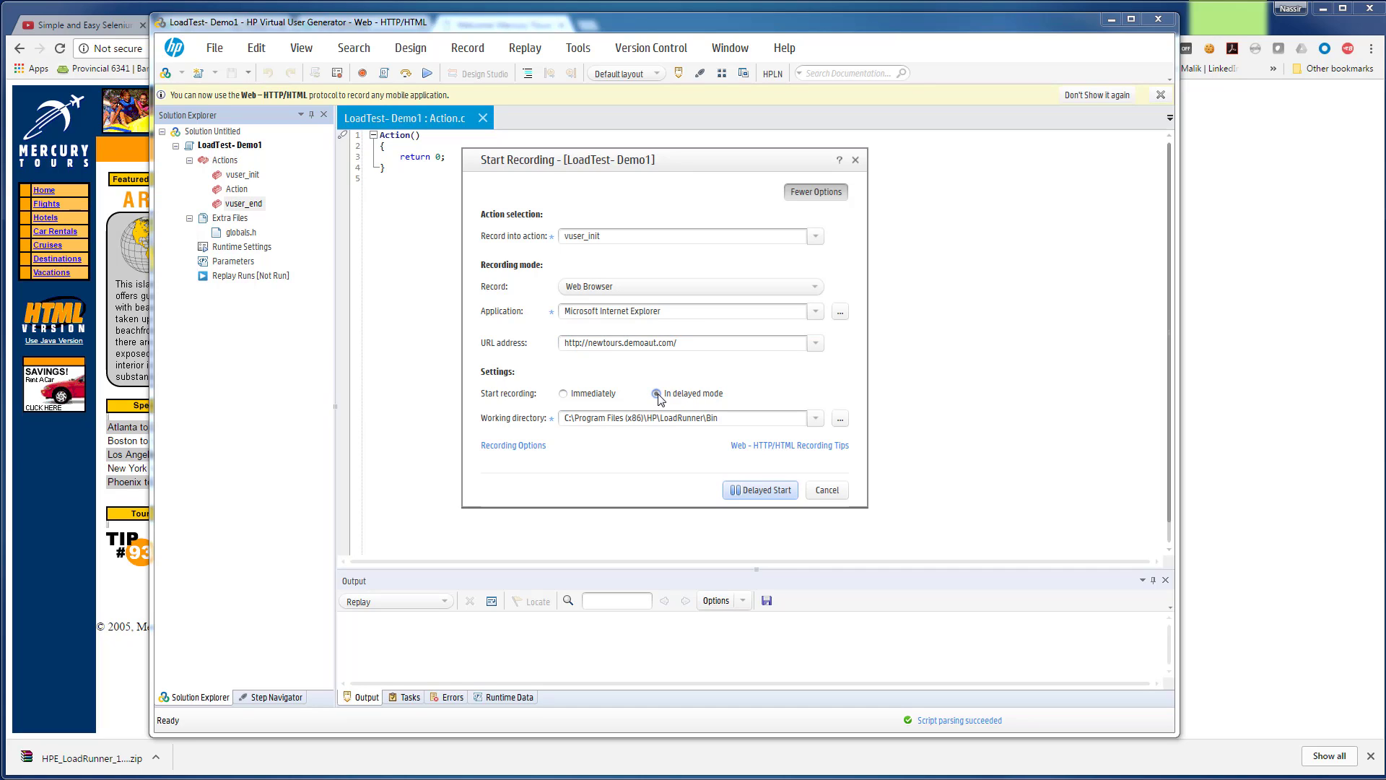
left_click(564, 395)
left_click(774, 491)
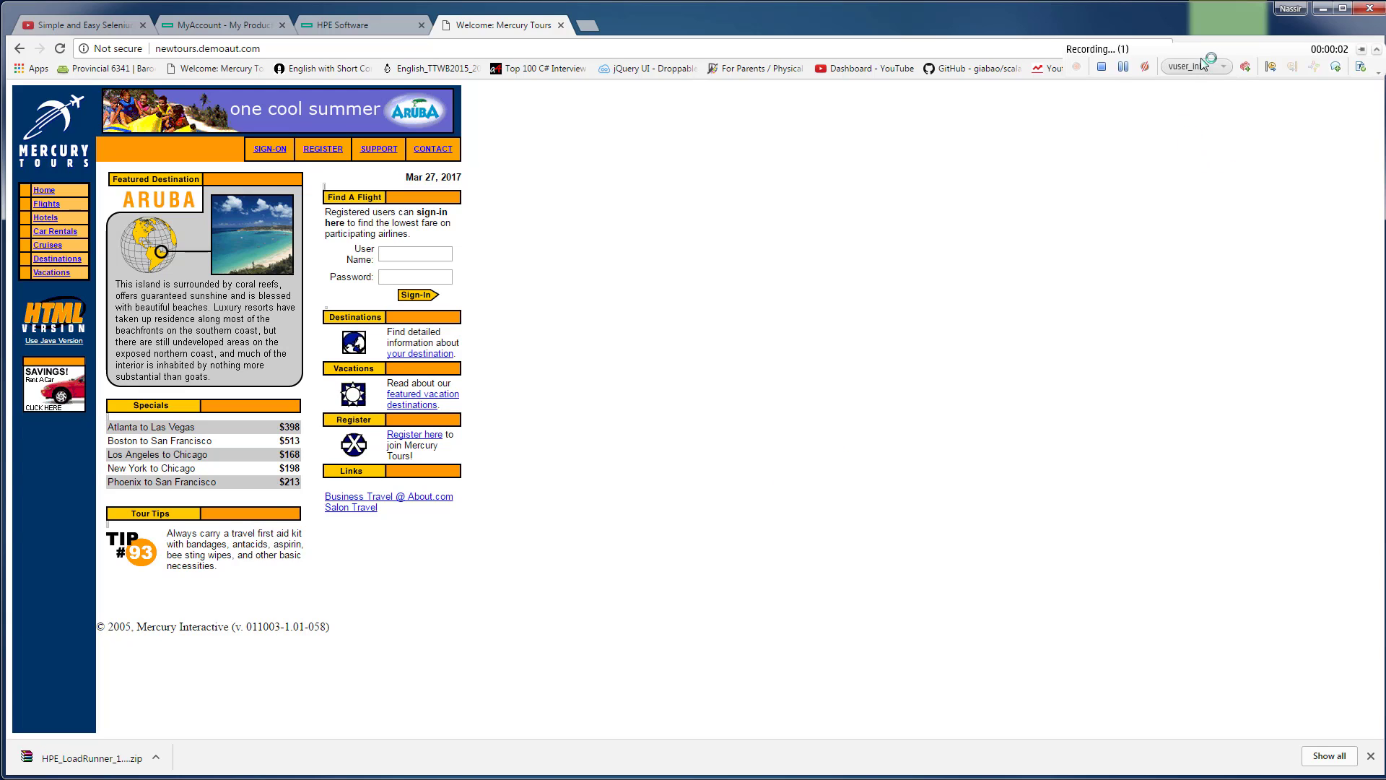
Step: Reposition and enlarge the Internet Explorer window showing Mercury Tours, and move the floating recording toolbar clear of the page content
left_click_drag(1200, 59, 1119, 157)
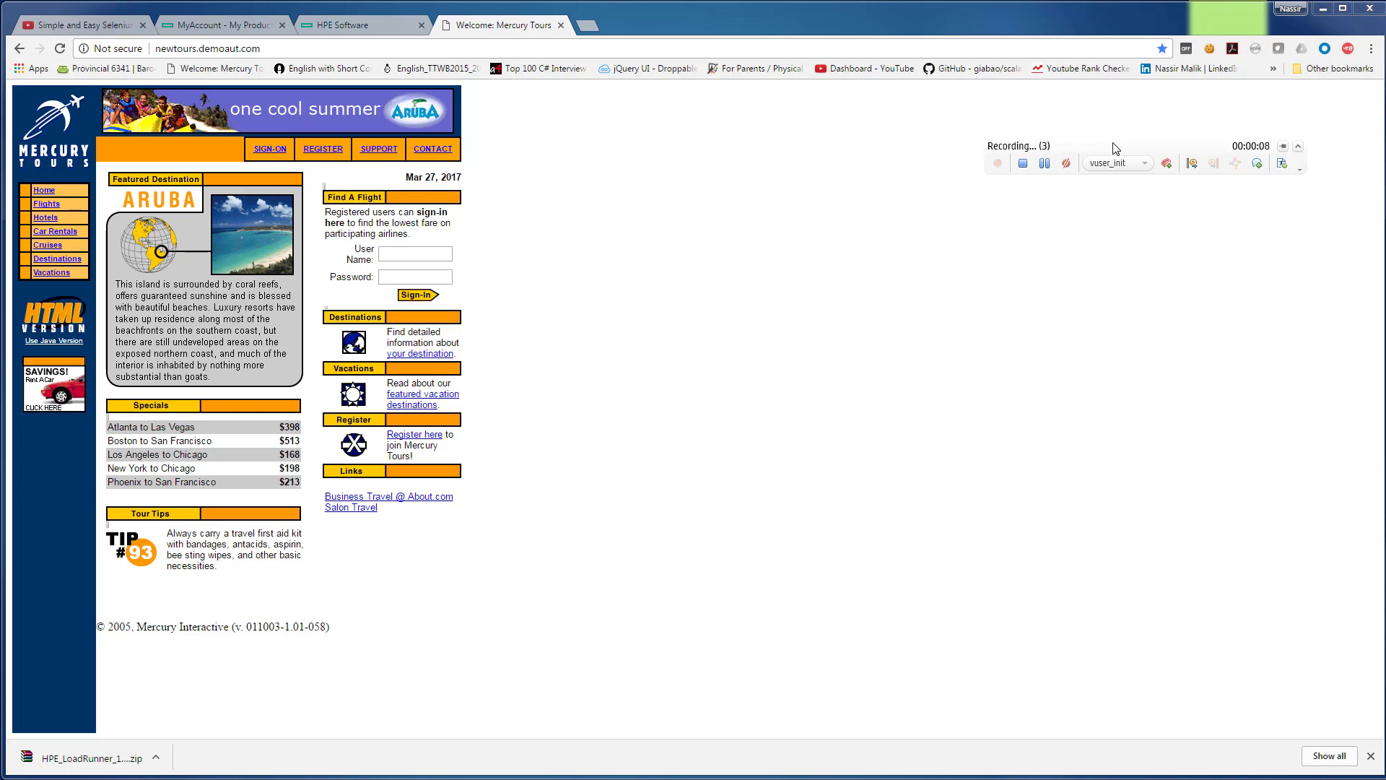
left_click_drag(1113, 145, 1153, 250)
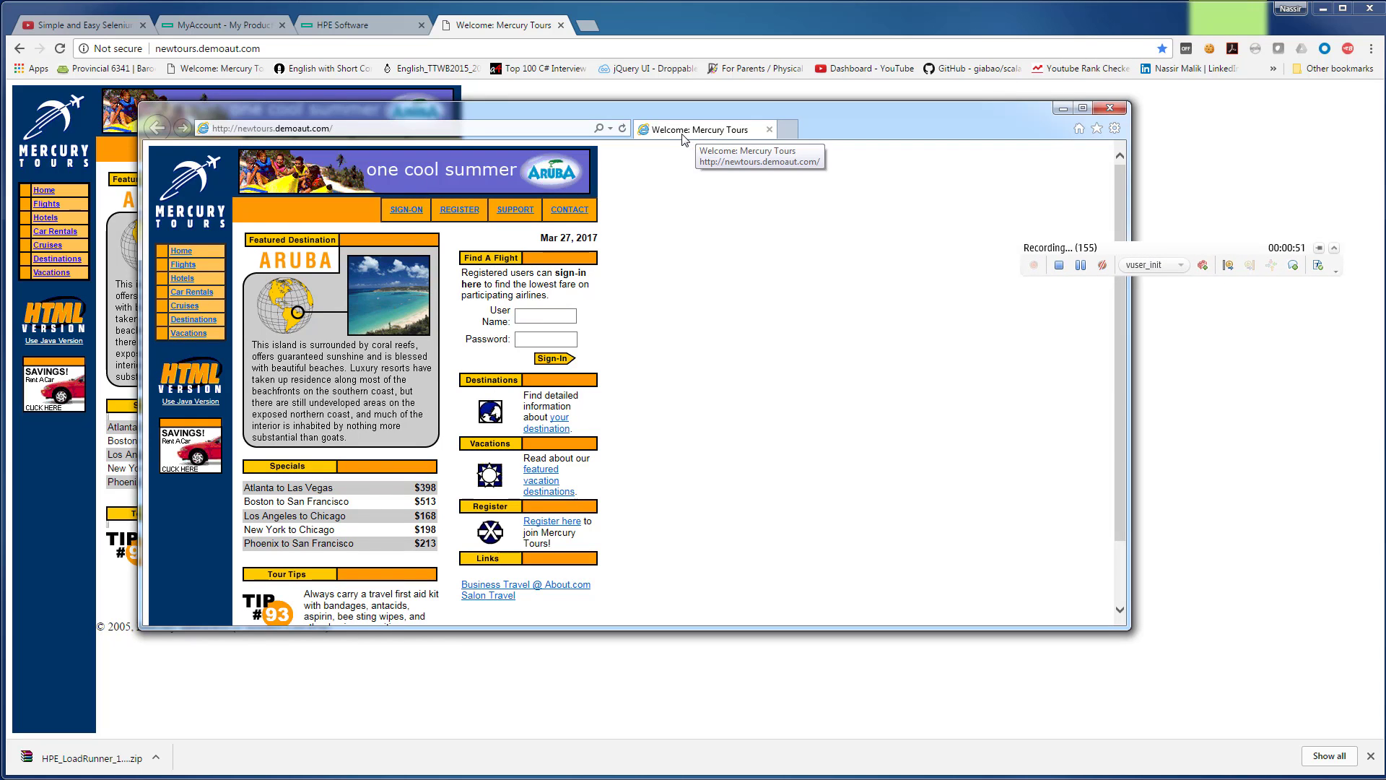
left_click_drag(888, 128, 846, 109)
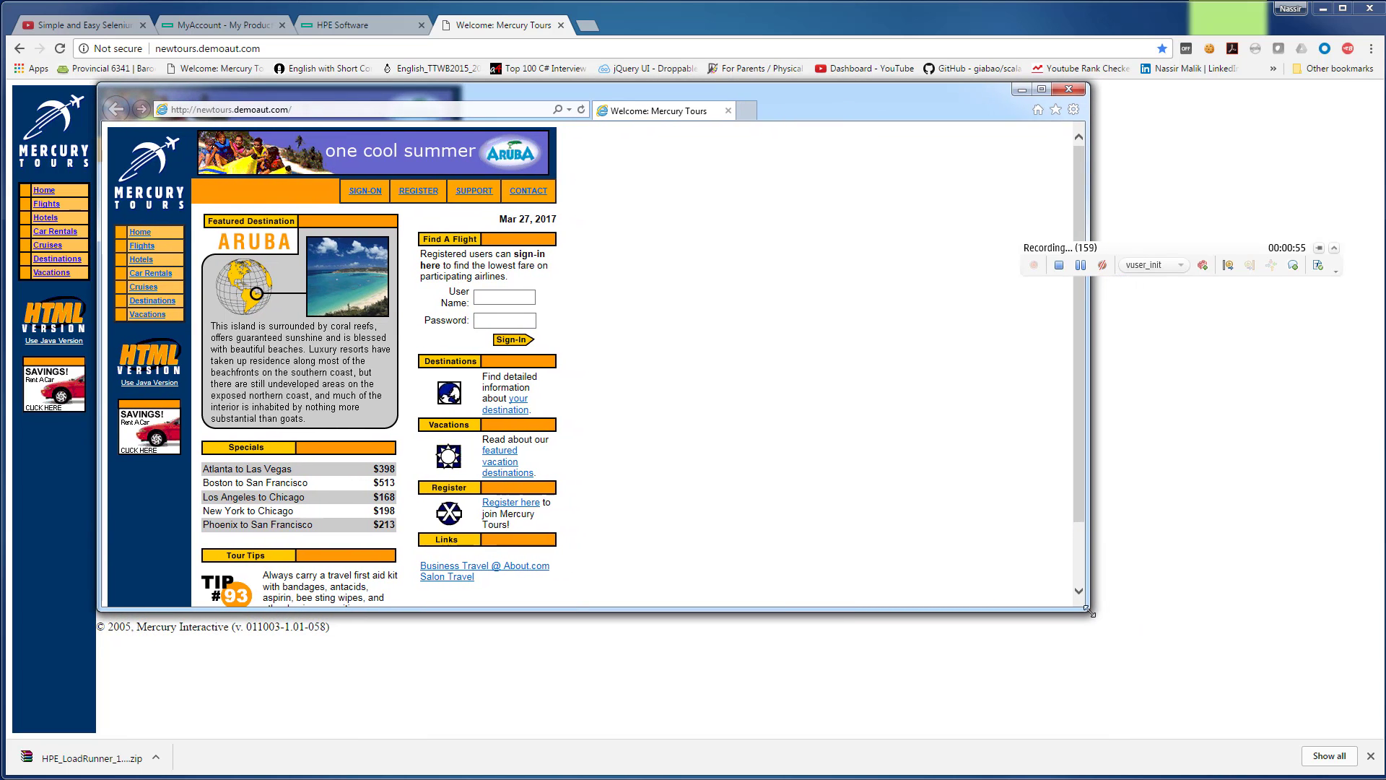
left_click_drag(1089, 610, 1207, 729)
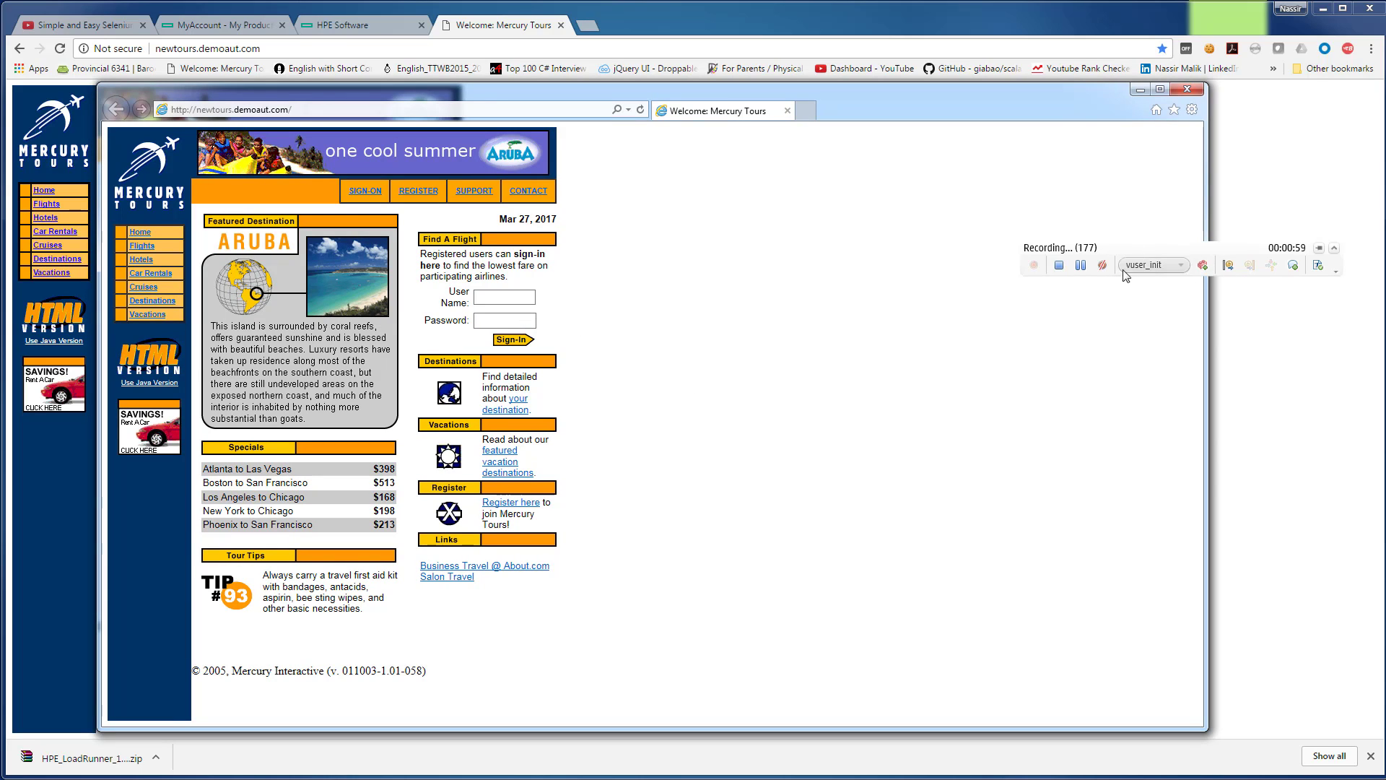
left_click_drag(1182, 255, 1223, 360)
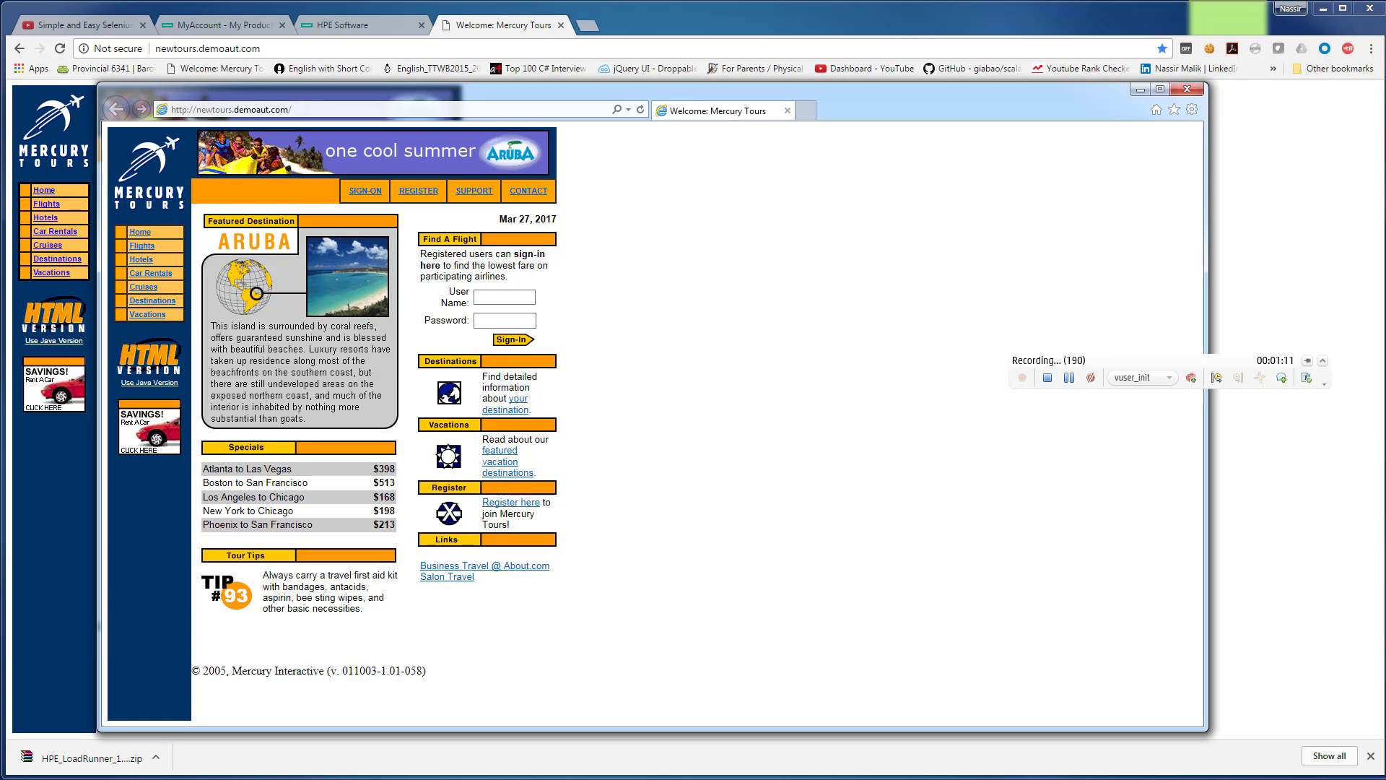
Step: Switch to the Load Runner slide and open the recording toolbar's list of actions to record into
key("alt+Tab")
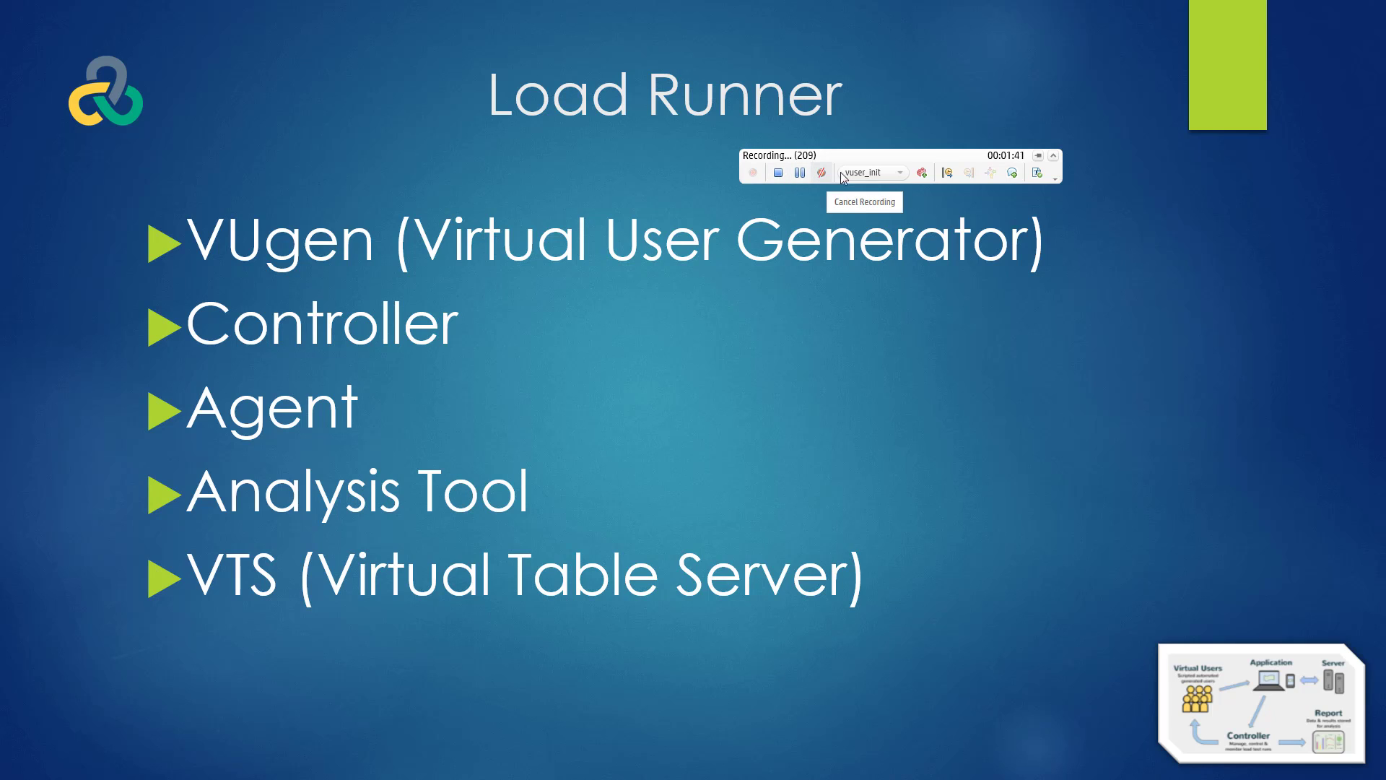
left_click(872, 173)
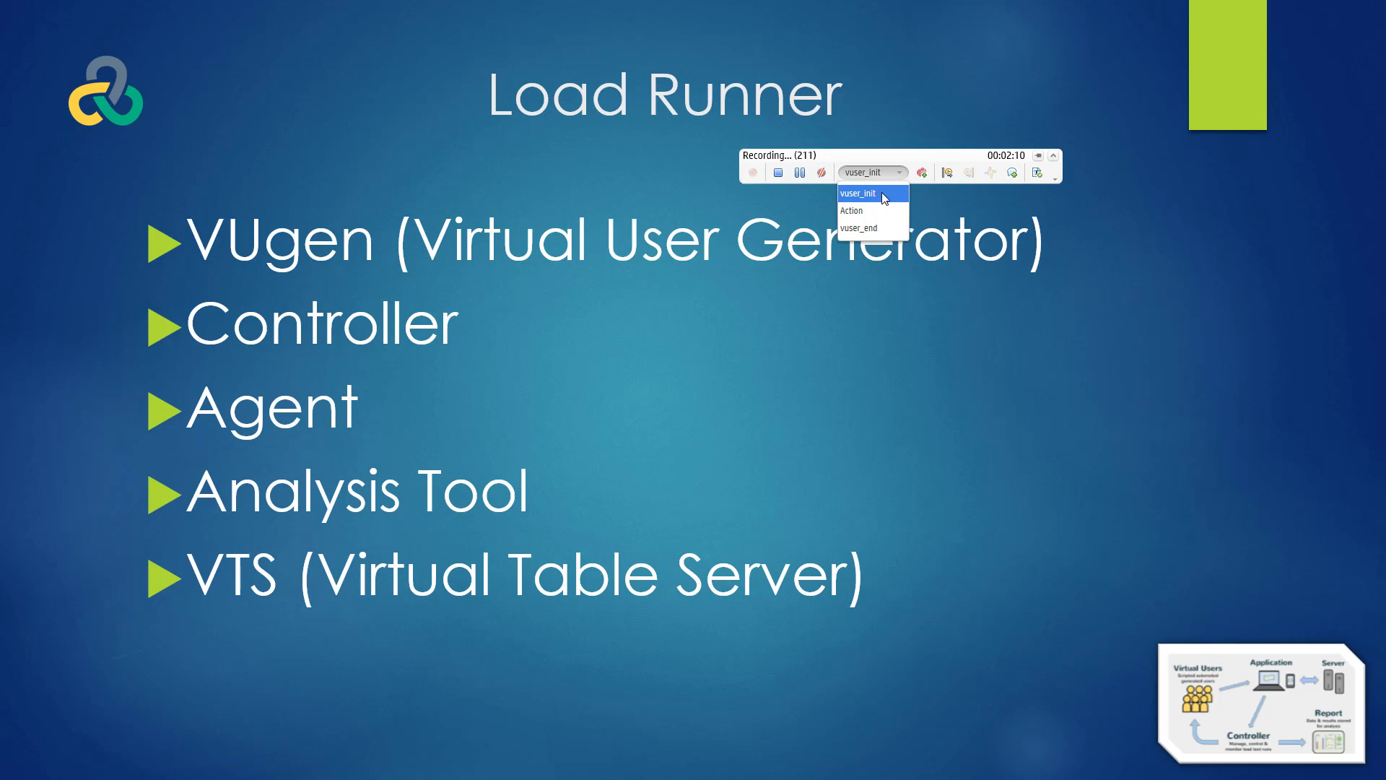